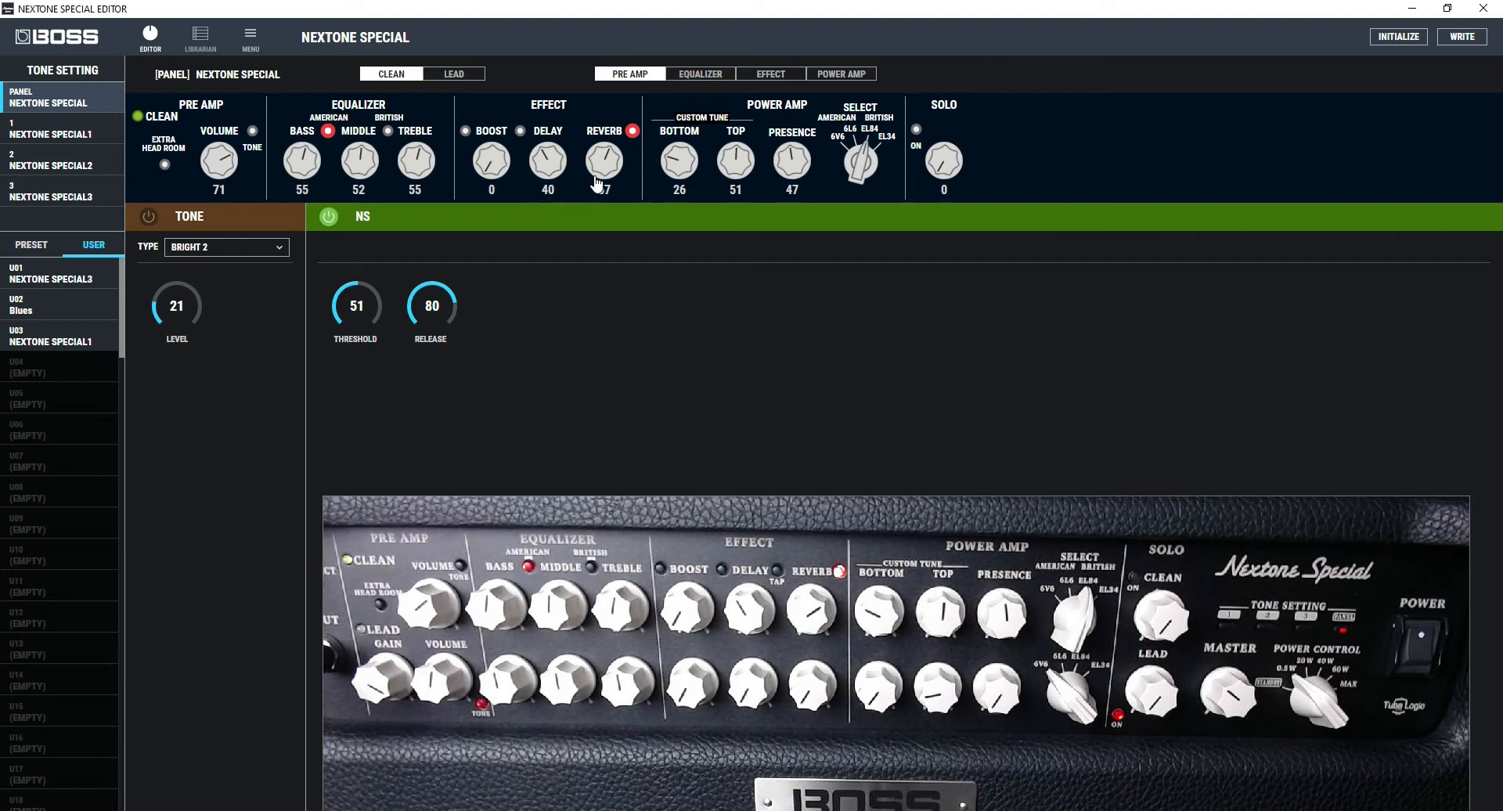
Toggle the clean channel's reverb off and back on, and switch to the lead channel.
{"action": "left_click", "coordinate": [633, 133]}
{"action": "left_click", "coordinate": [630, 131]}
{"action": "left_click", "coordinate": [457, 74]}
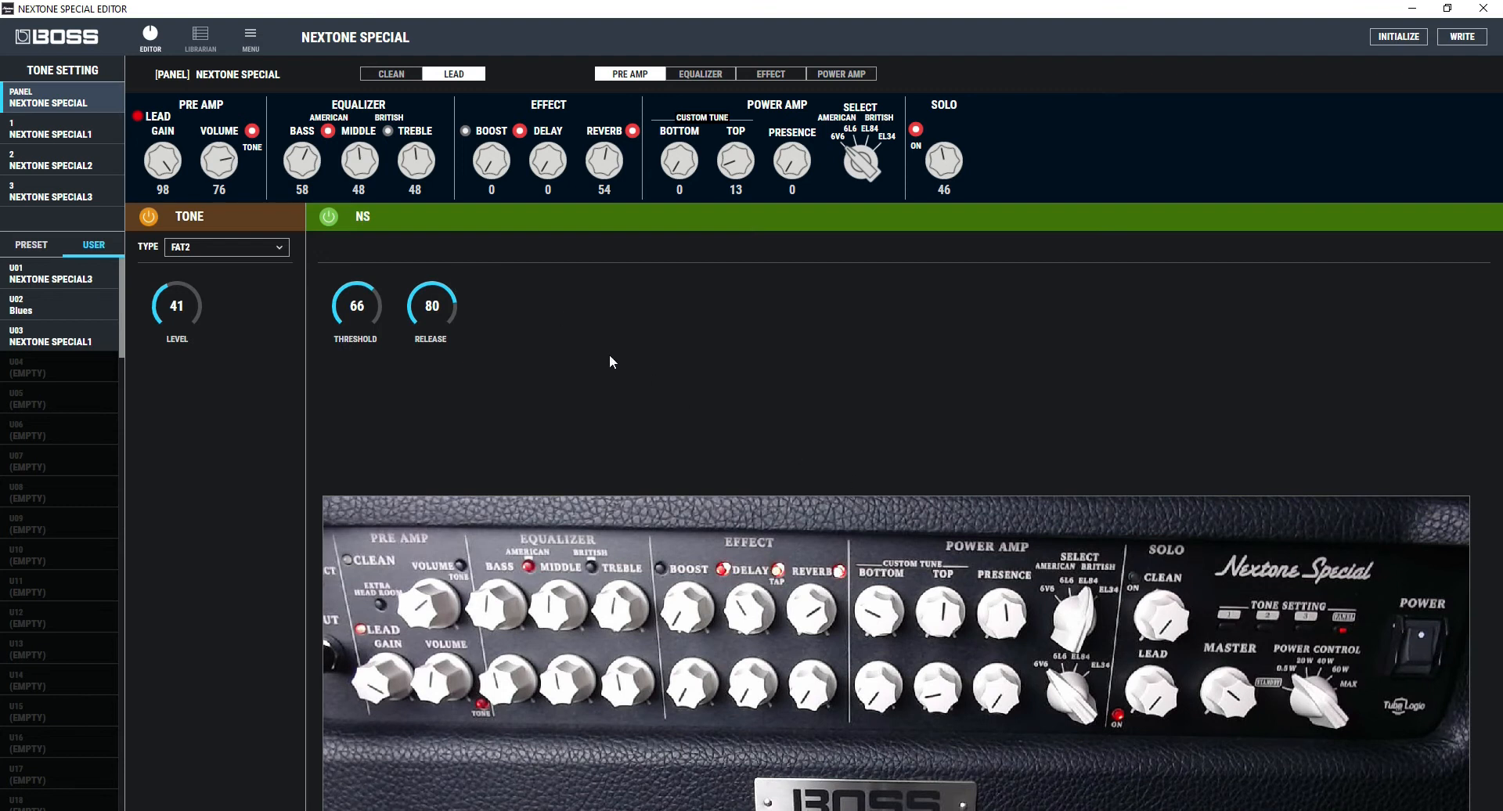
Examine the lead channel's equalizer settings, including the type options of the pre amp in-channel EQ.
{"action": "left_click", "coordinate": [704, 74]}
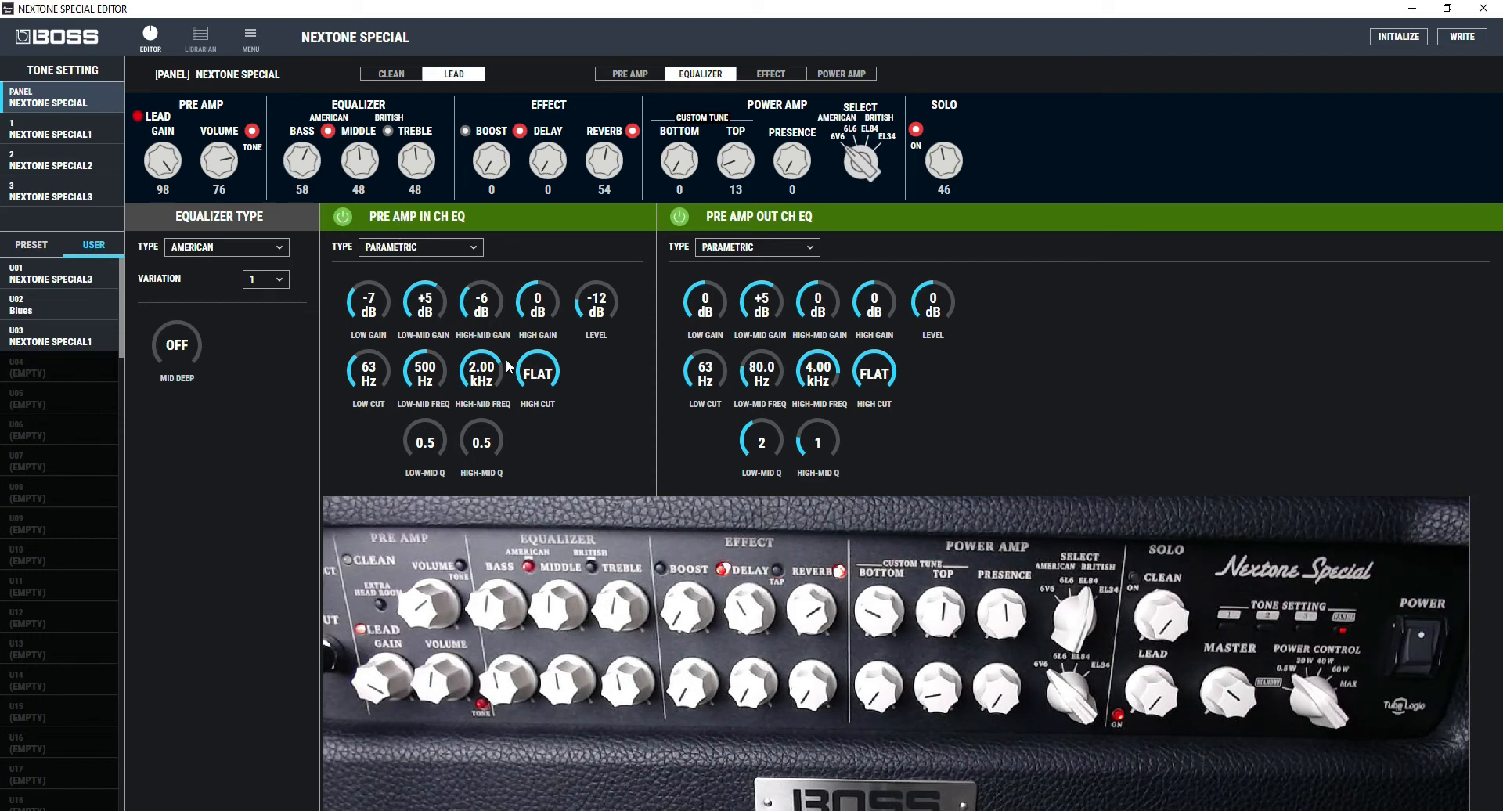
{"action": "left_click", "coordinate": [472, 249]}
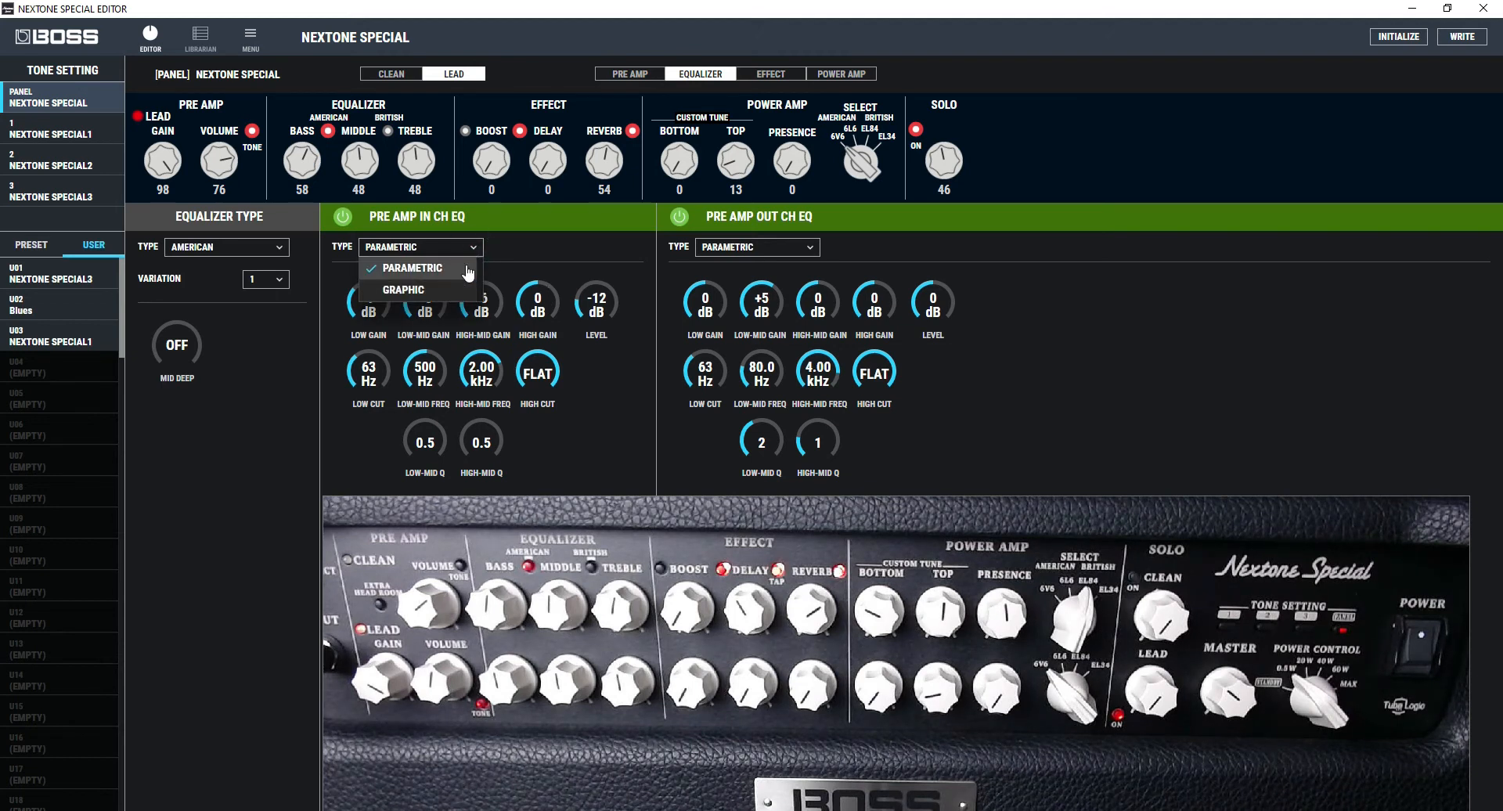
{"action": "left_click", "coordinate": [338, 224]}
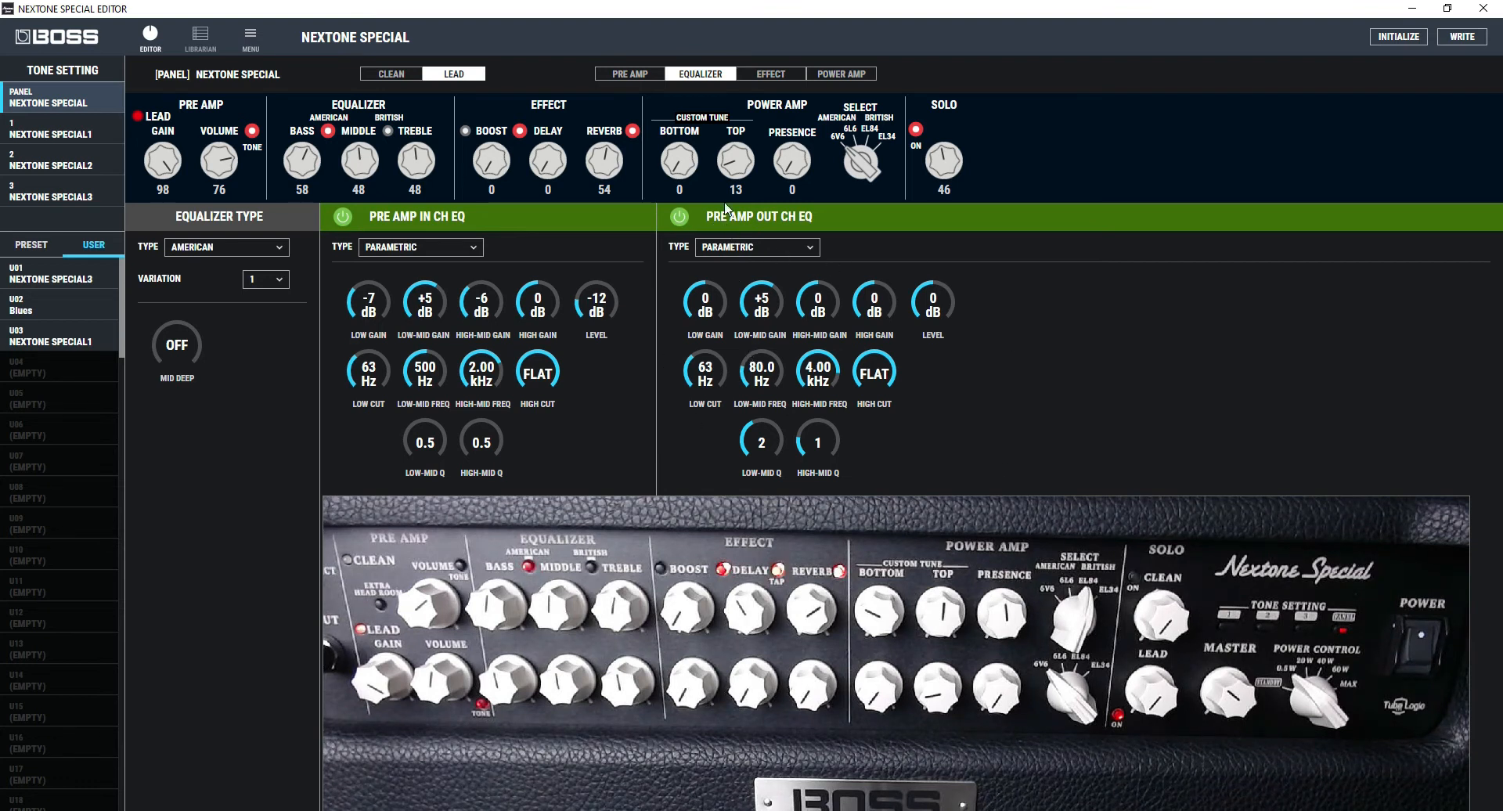
Enable the lead channel's boost effect and set its type to Blues Drive, trying Vintage Boost first.
{"action": "left_click", "coordinate": [775, 76]}
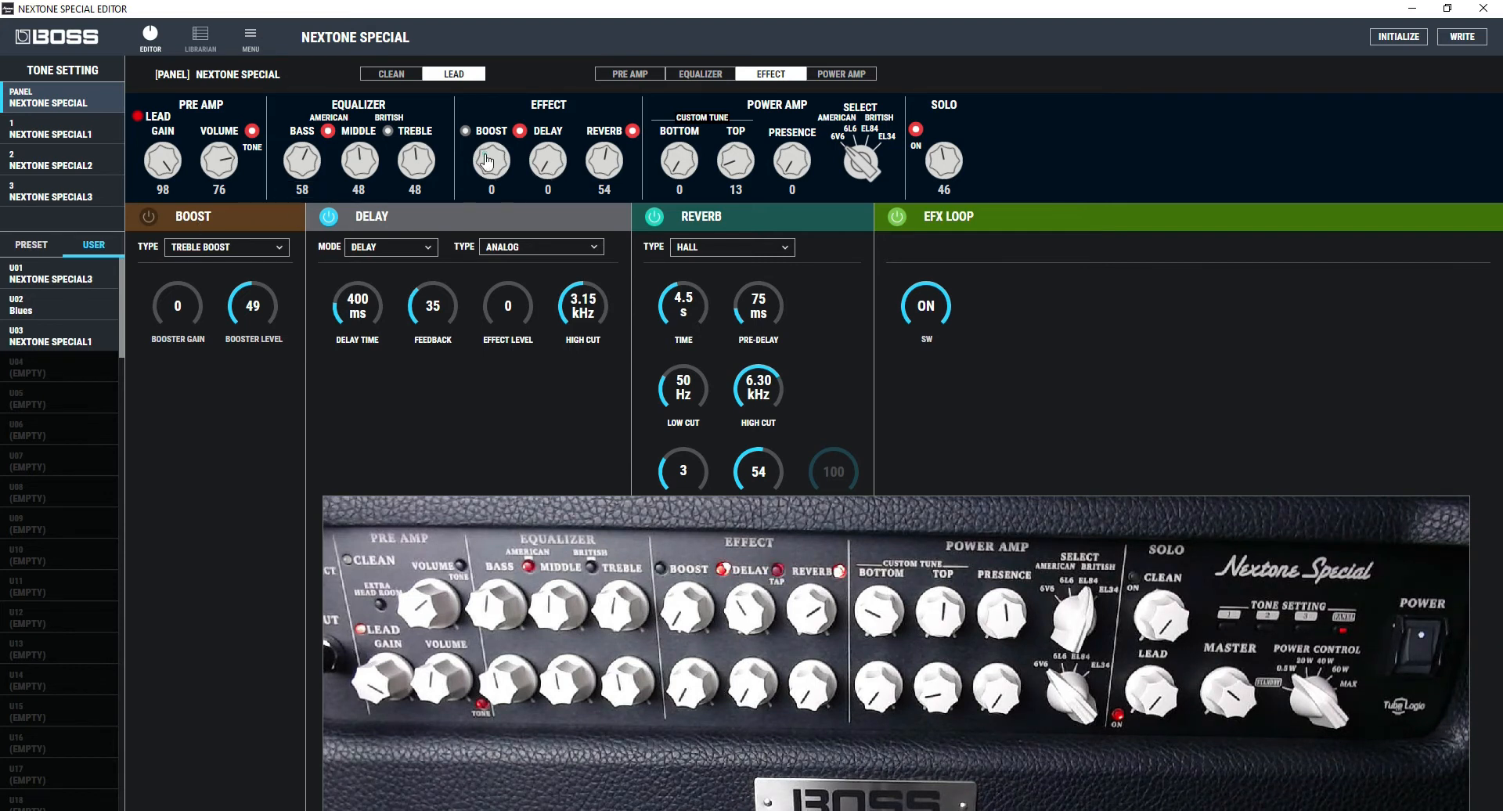
{"action": "left_click", "coordinate": [148, 217]}
{"action": "left_click", "coordinate": [283, 249]}
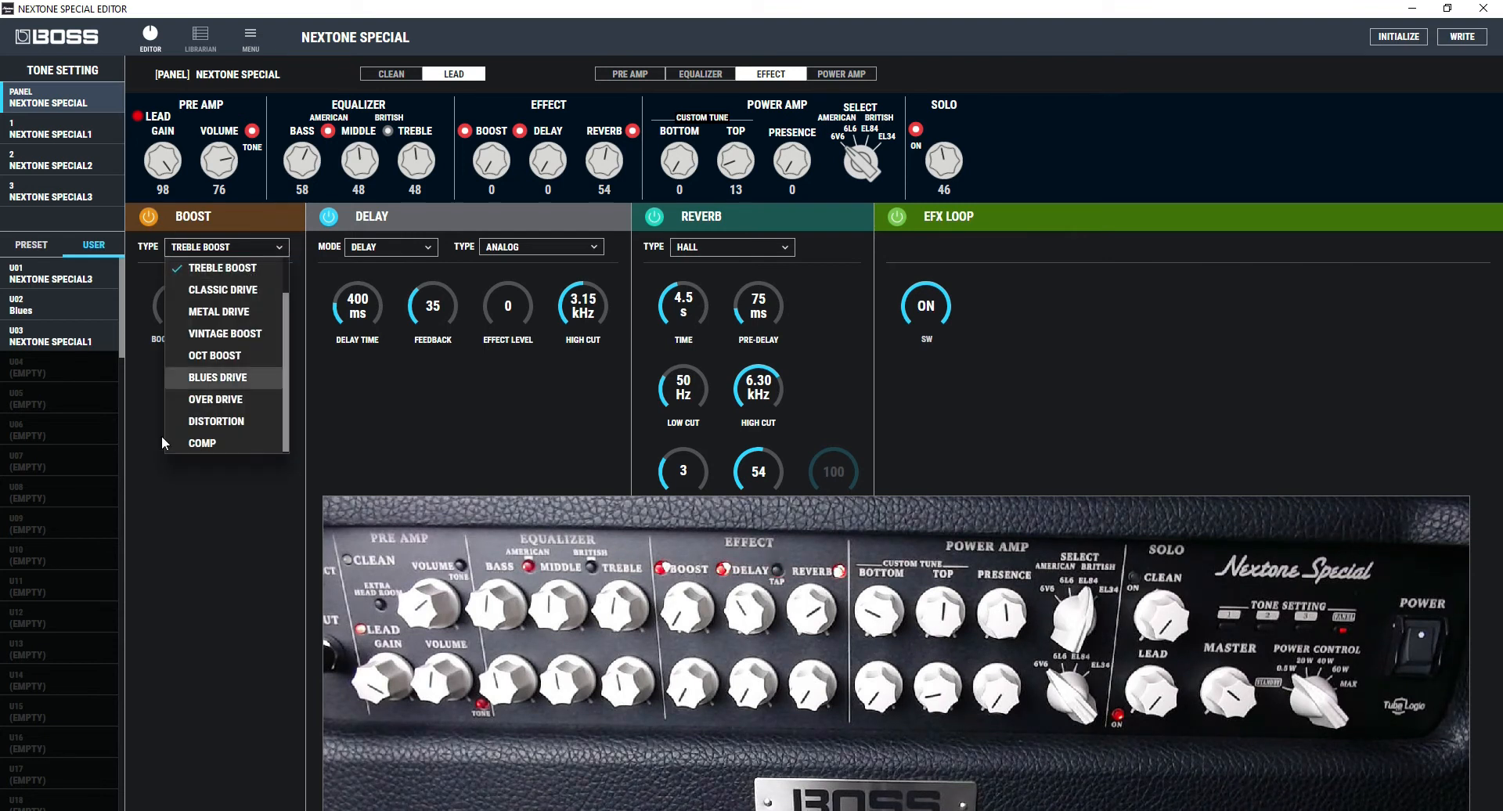
{"action": "left_click", "coordinate": [153, 496]}
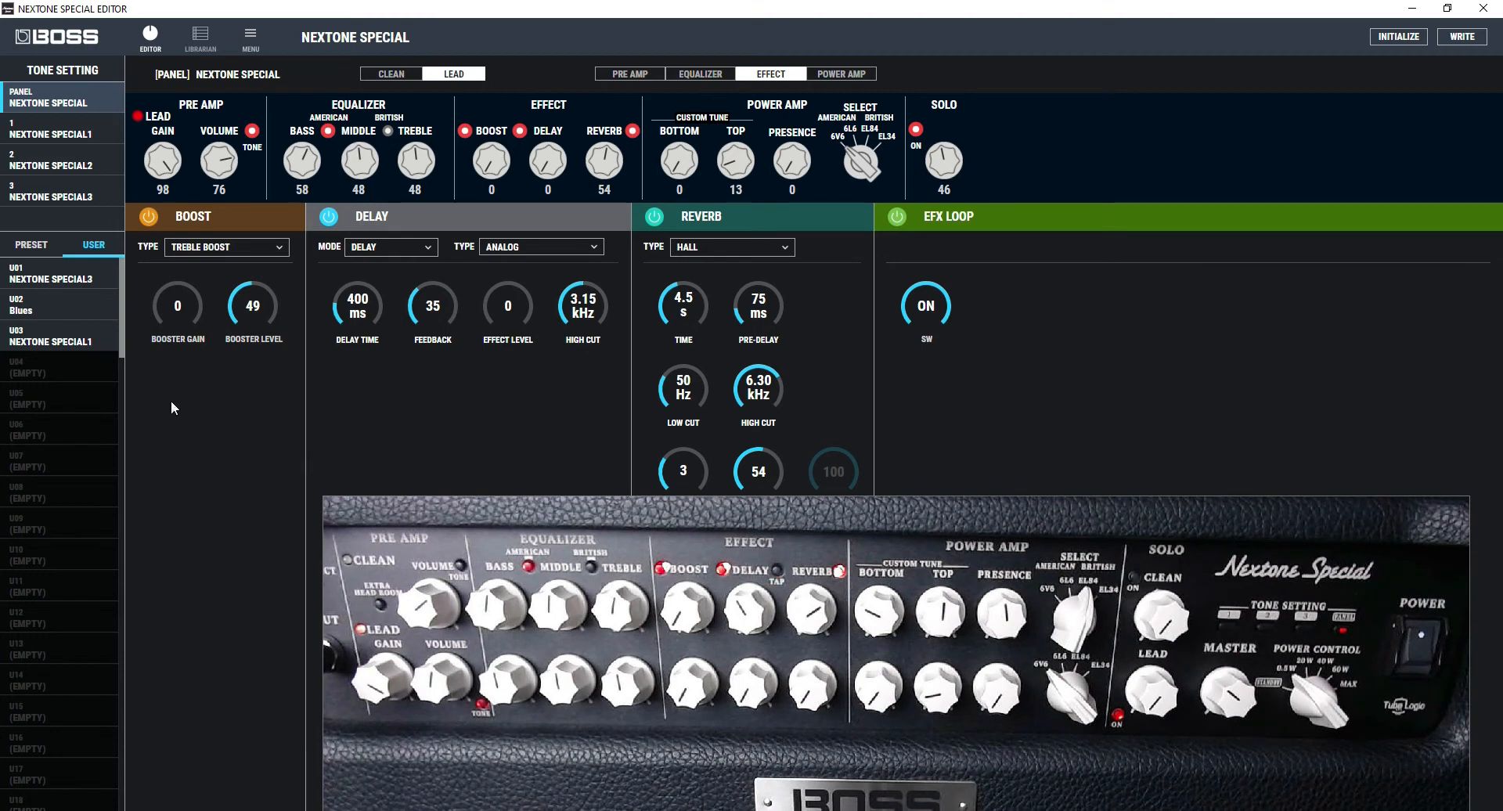
{"action": "left_click", "coordinate": [279, 249]}
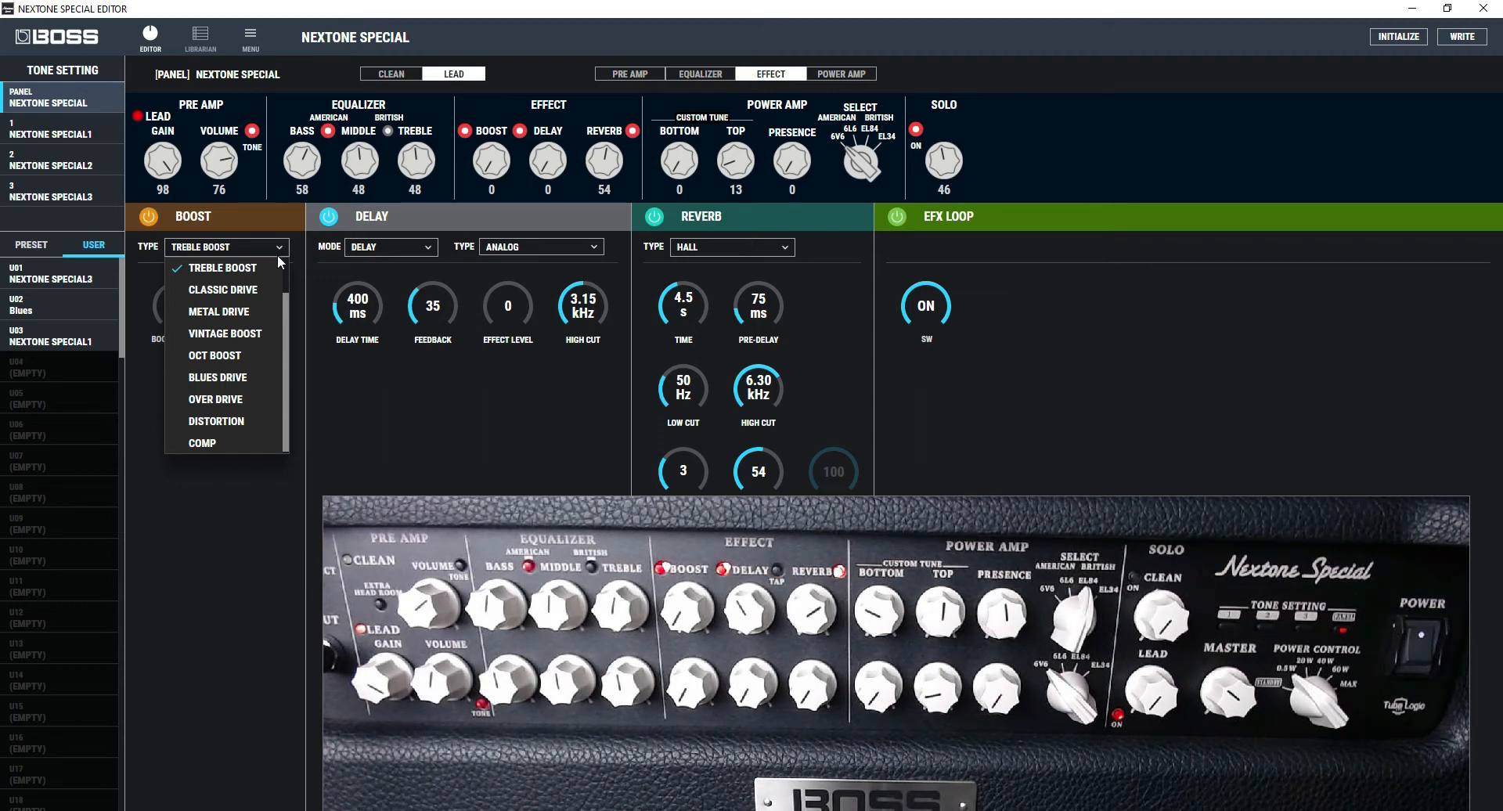
{"action": "left_click", "coordinate": [188, 335]}
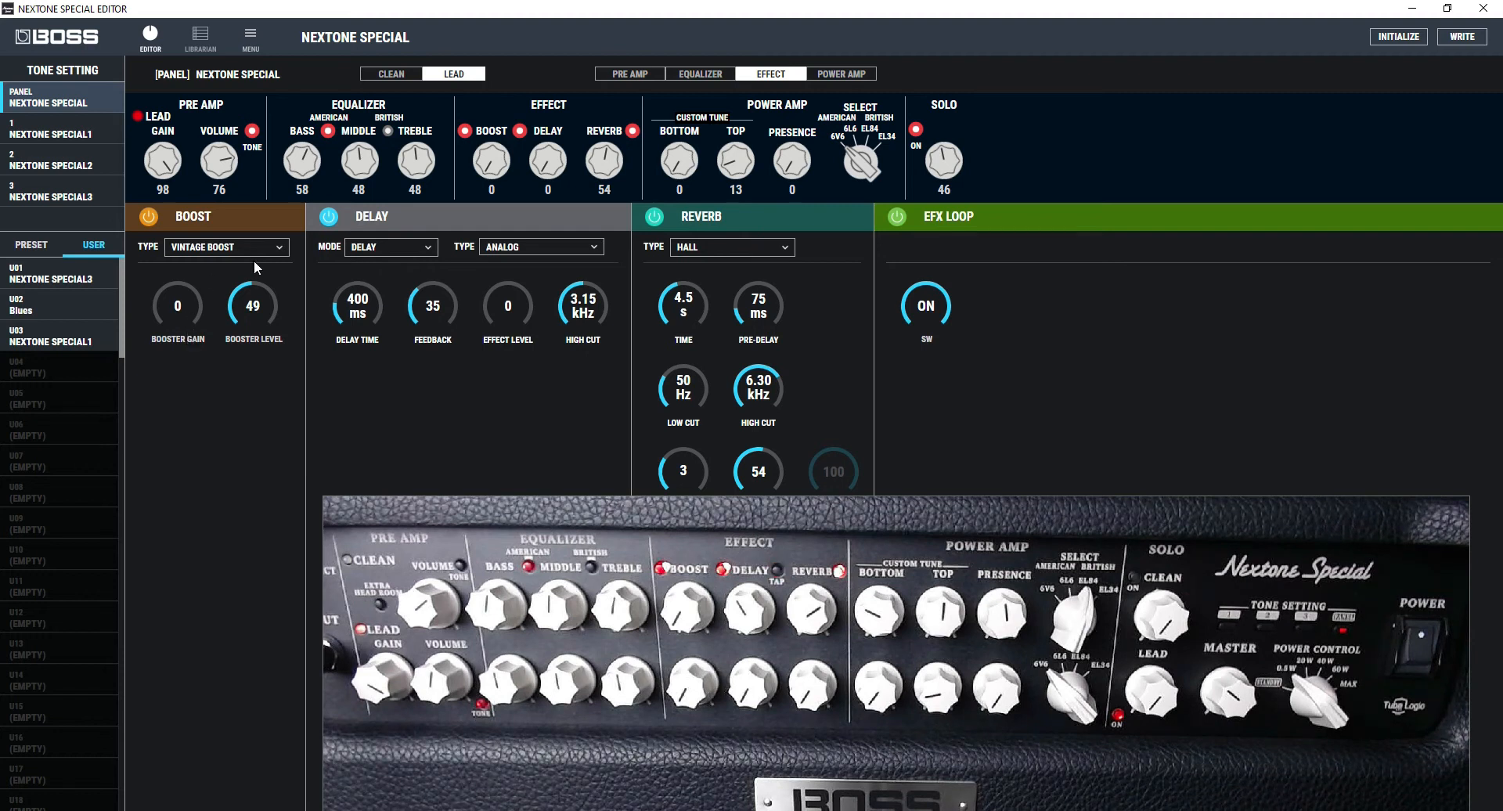
{"action": "left_click", "coordinate": [278, 249]}
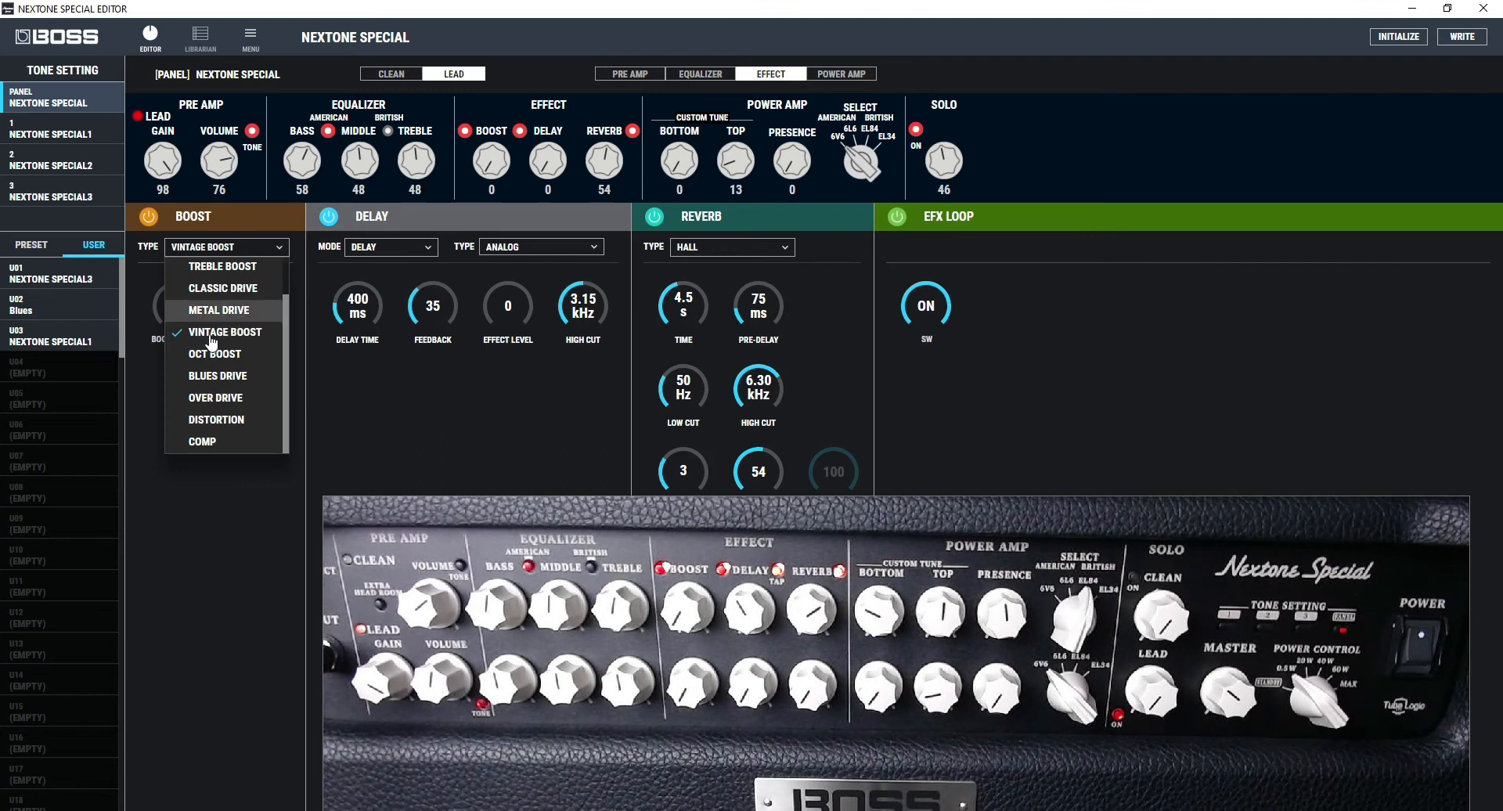
{"action": "left_click", "coordinate": [219, 376]}
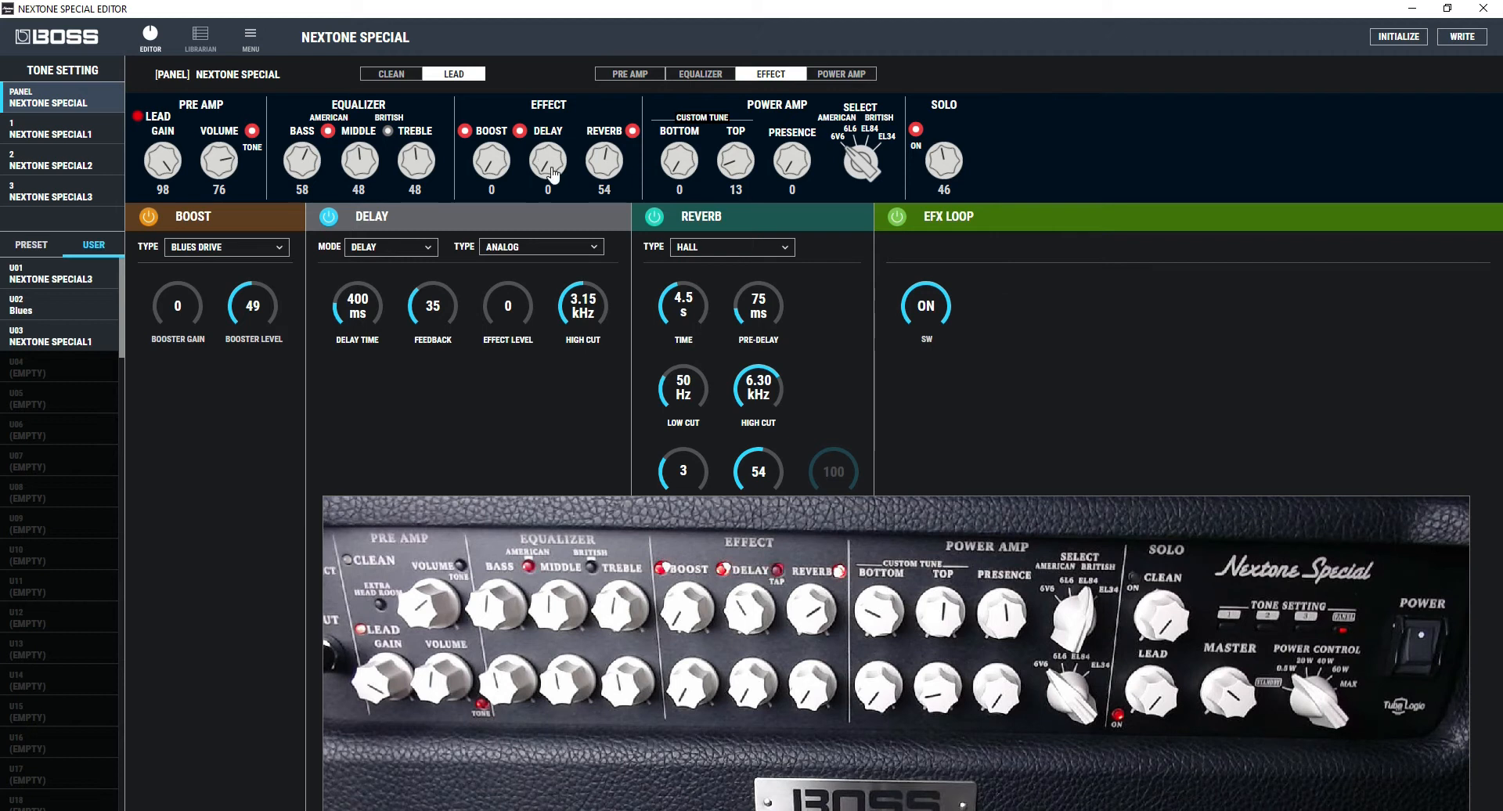
Try Tremolo mode in the delay effect and return it to Delay mode.
{"action": "left_click", "coordinate": [427, 247]}
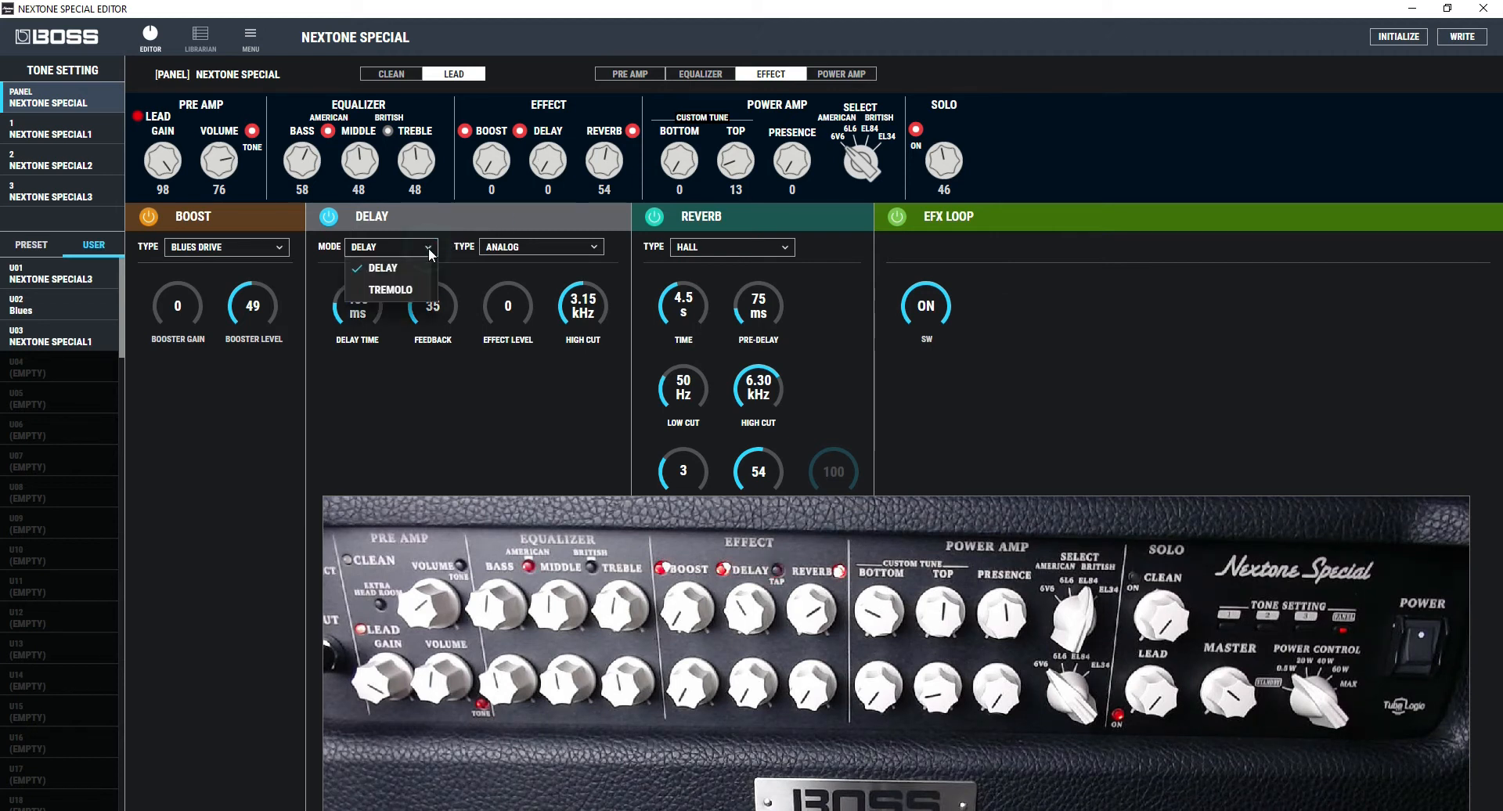
{"action": "left_click", "coordinate": [411, 287]}
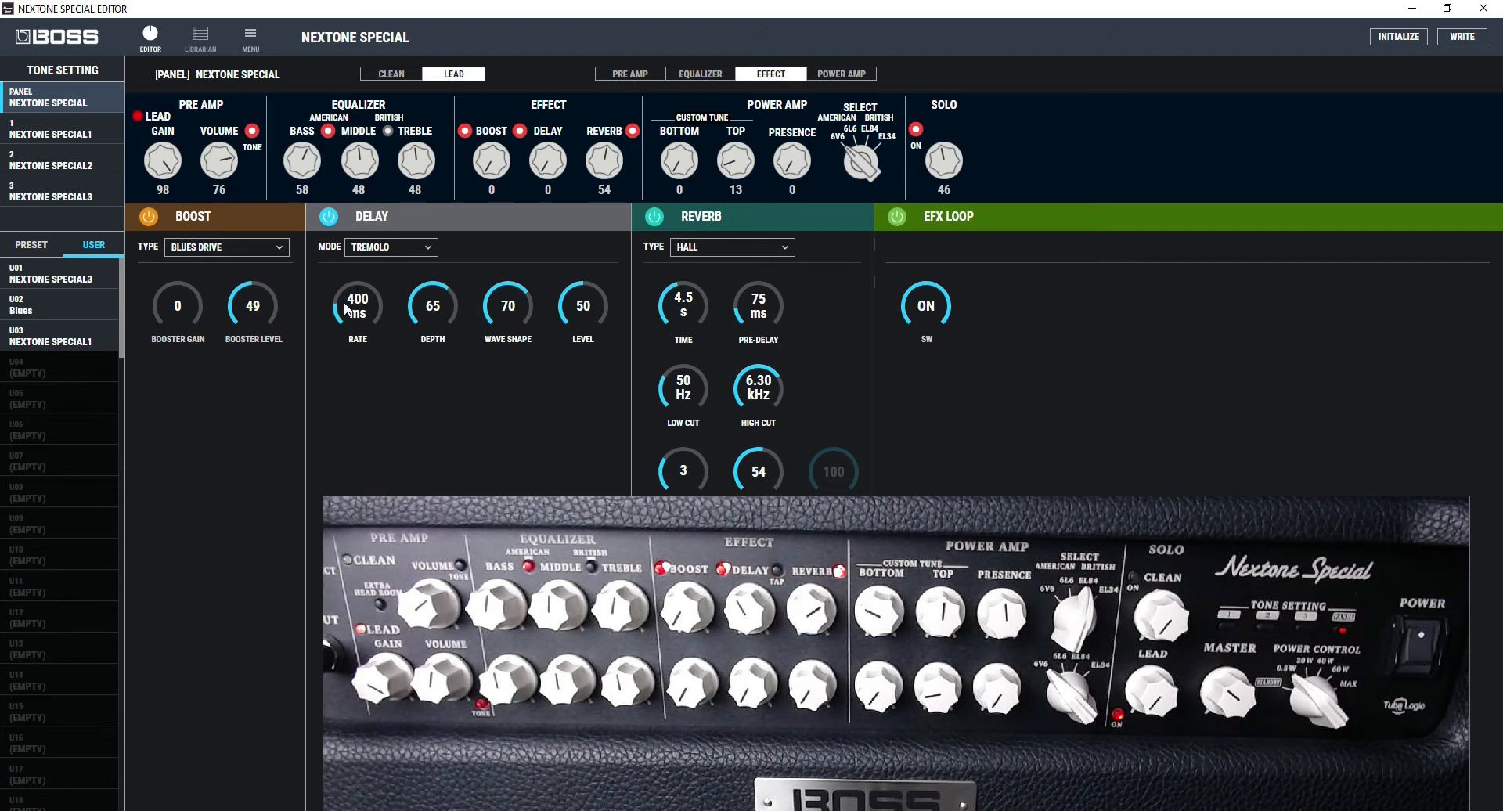
{"action": "left_click_drag", "start_coordinate": [344, 302], "coordinate": [344, 306]}
{"action": "left_click", "coordinate": [428, 248]}
{"action": "left_click", "coordinate": [415, 267]}
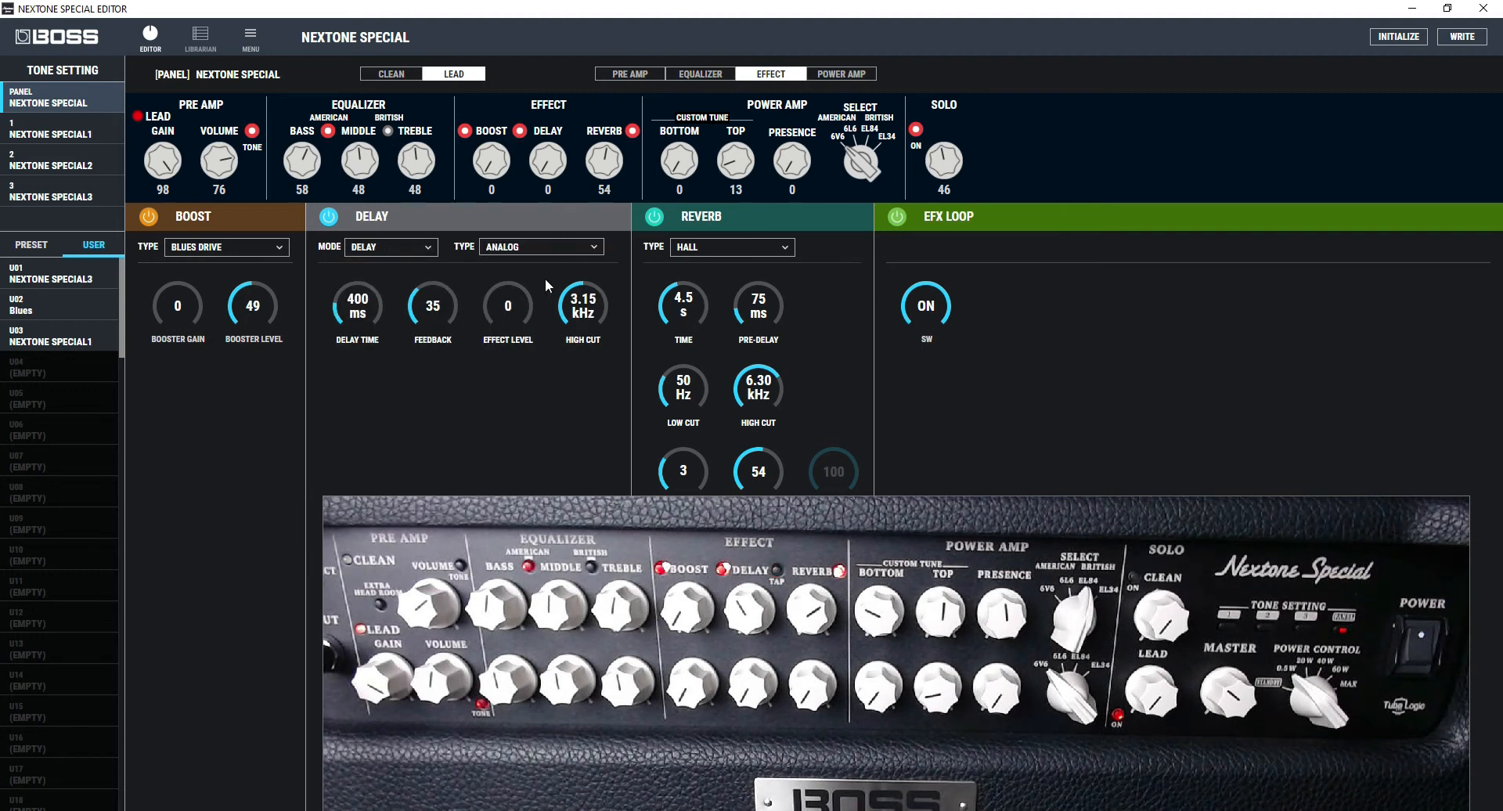
Try the SDE-3000 delay type, and set the lead channel's delay type to Tape Echo.
{"action": "left_click", "coordinate": [593, 247]}
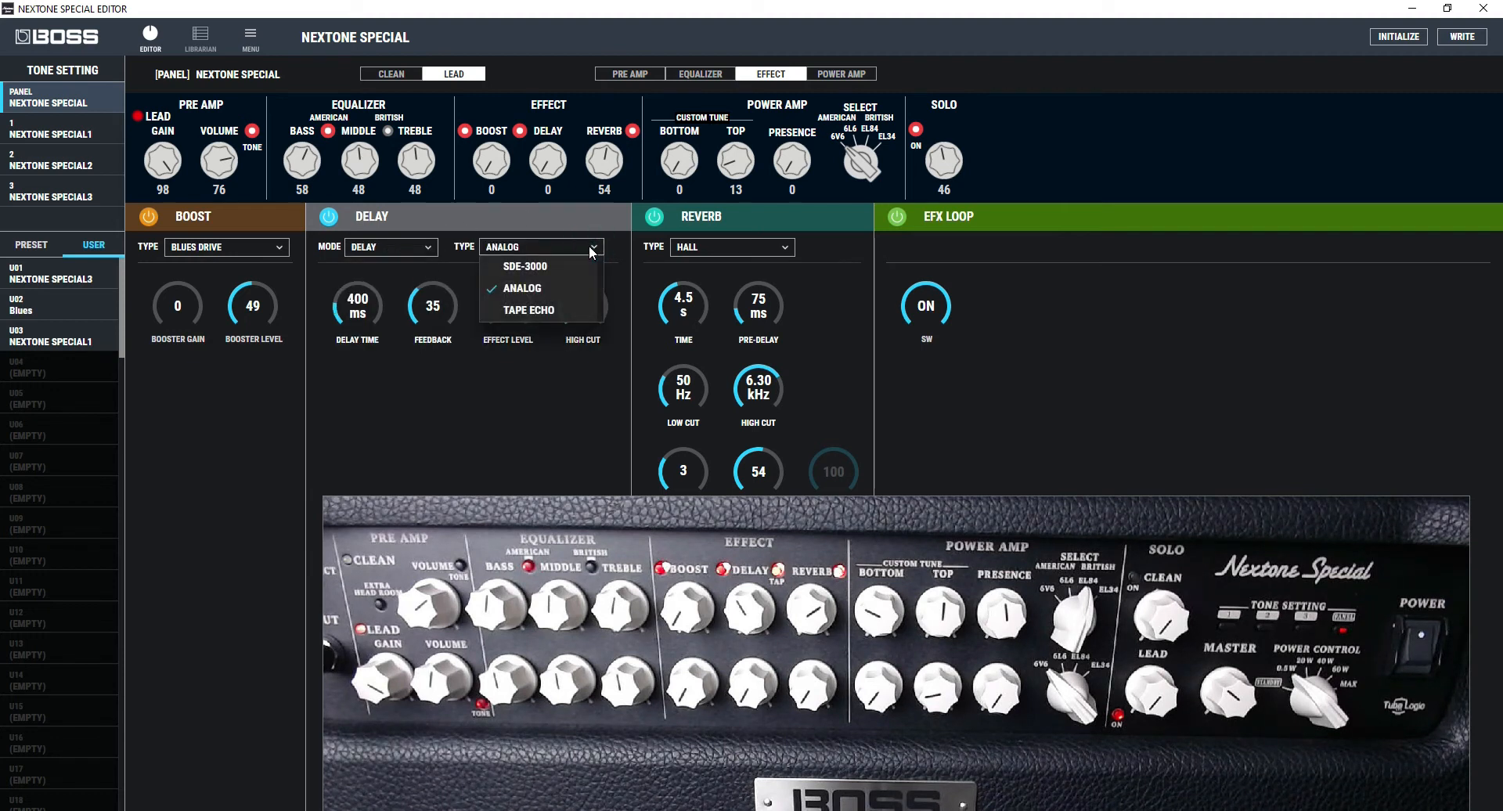
{"action": "left_click", "coordinate": [556, 268]}
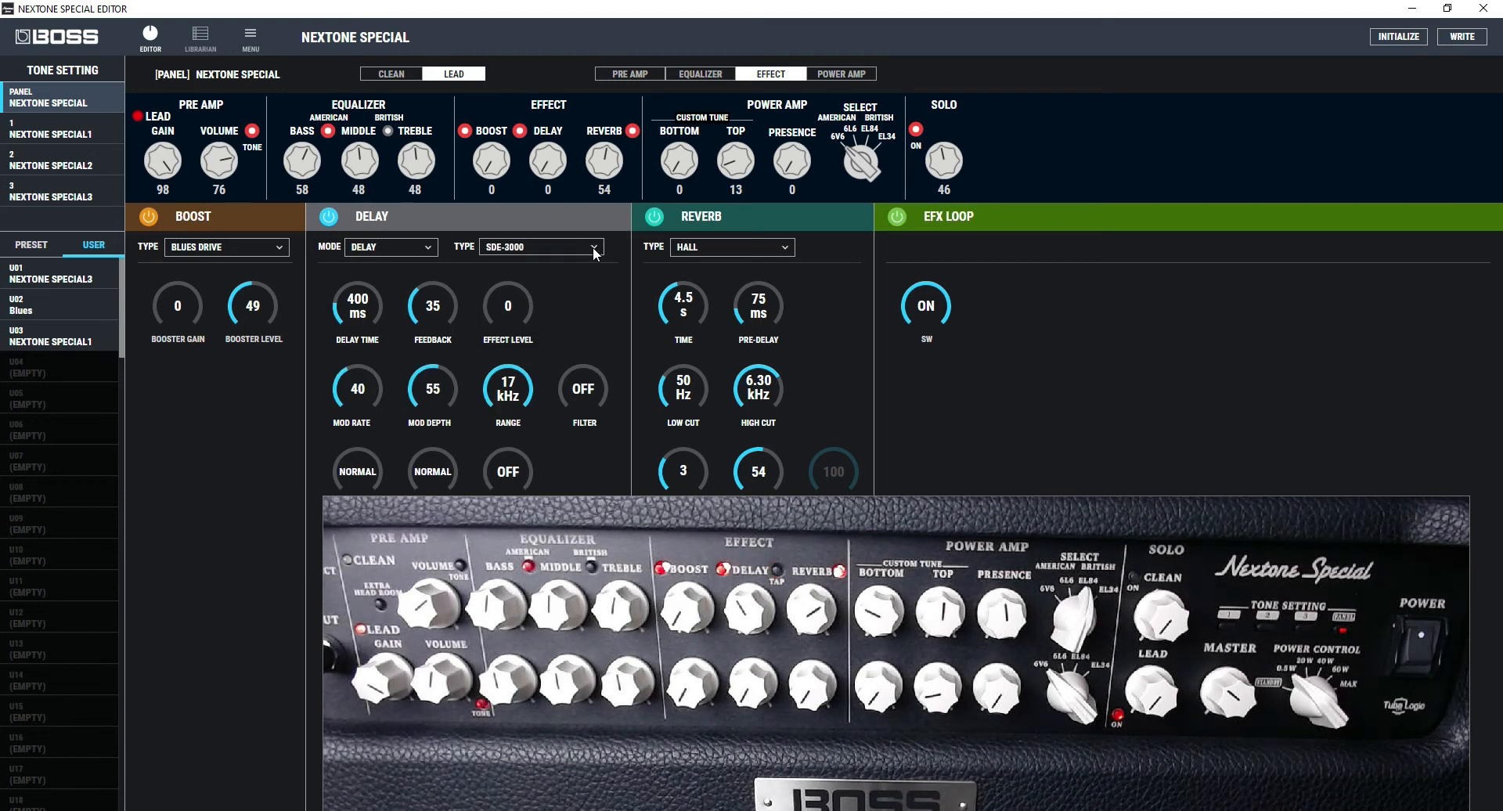
{"action": "left_click", "coordinate": [593, 248]}
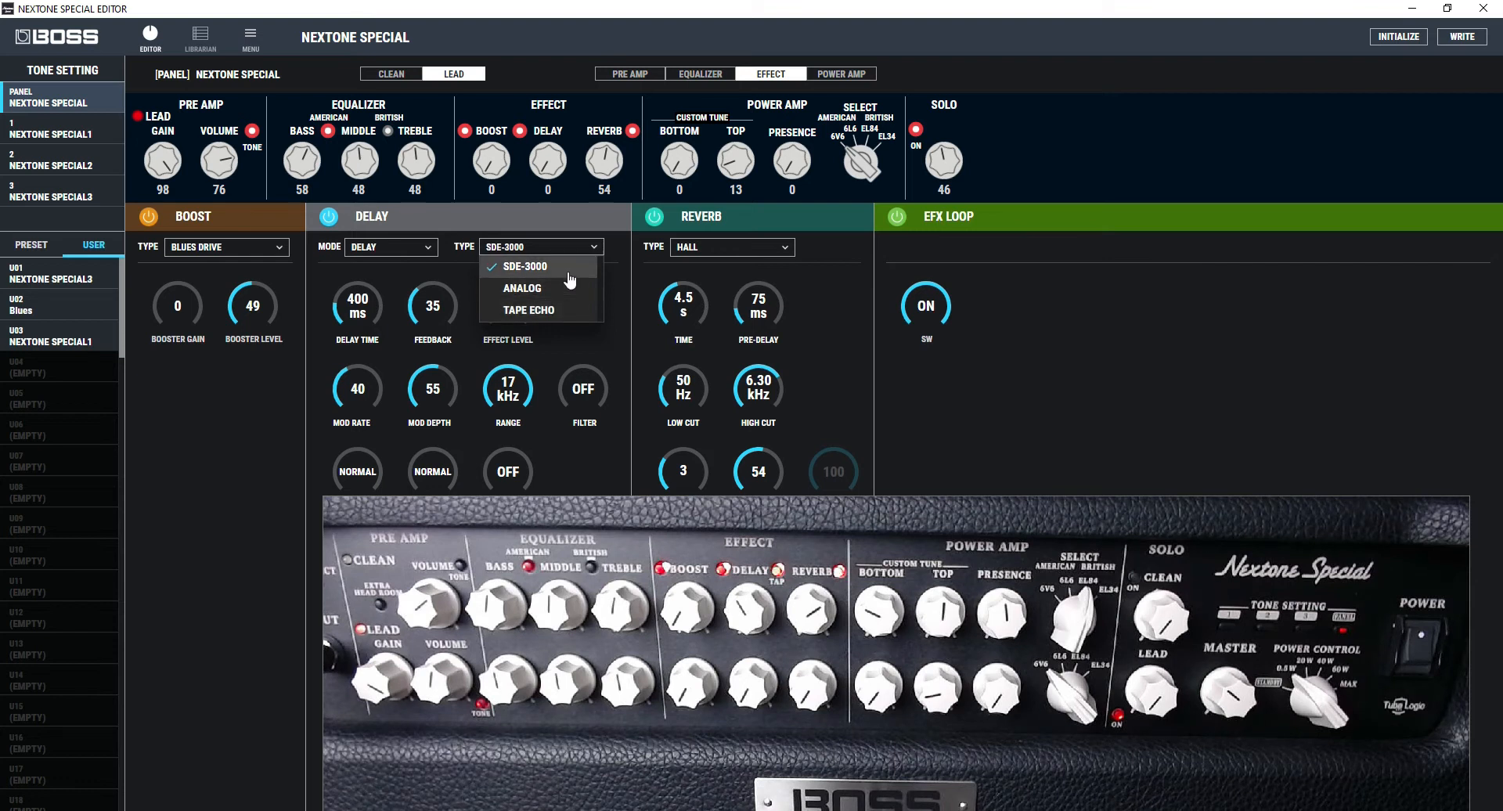
{"action": "left_click", "coordinate": [569, 309]}
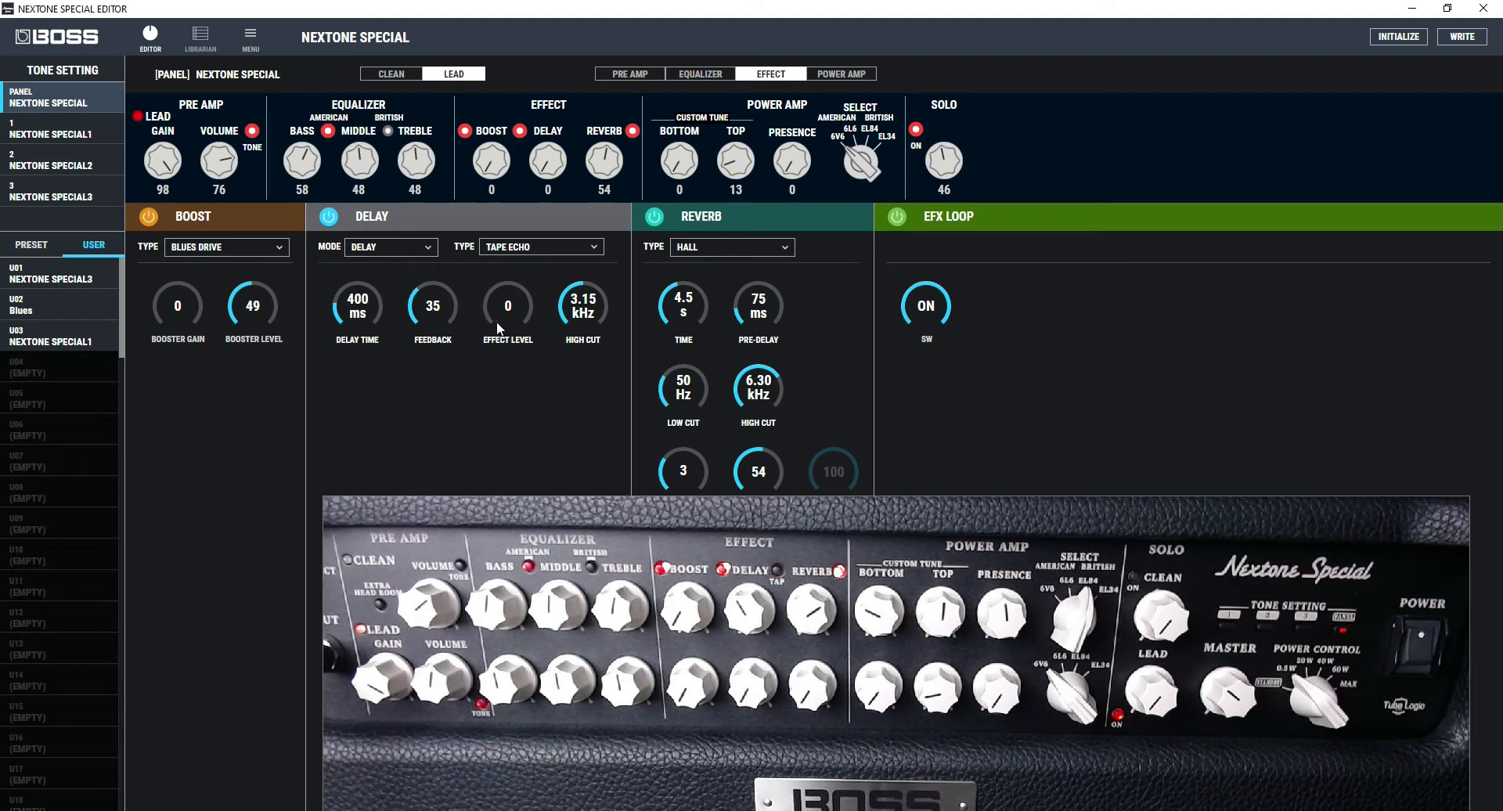
Set the tape echo's delay time to 282 ms, feedback to 23 and effect level to 63.
{"action": "left_click_drag", "start_coordinate": [498, 329], "coordinate": [497, 320]}
{"action": "left_click_drag", "start_coordinate": [497, 319], "coordinate": [500, 306]}
{"action": "left_click_drag", "start_coordinate": [343, 302], "coordinate": [490, 304]}
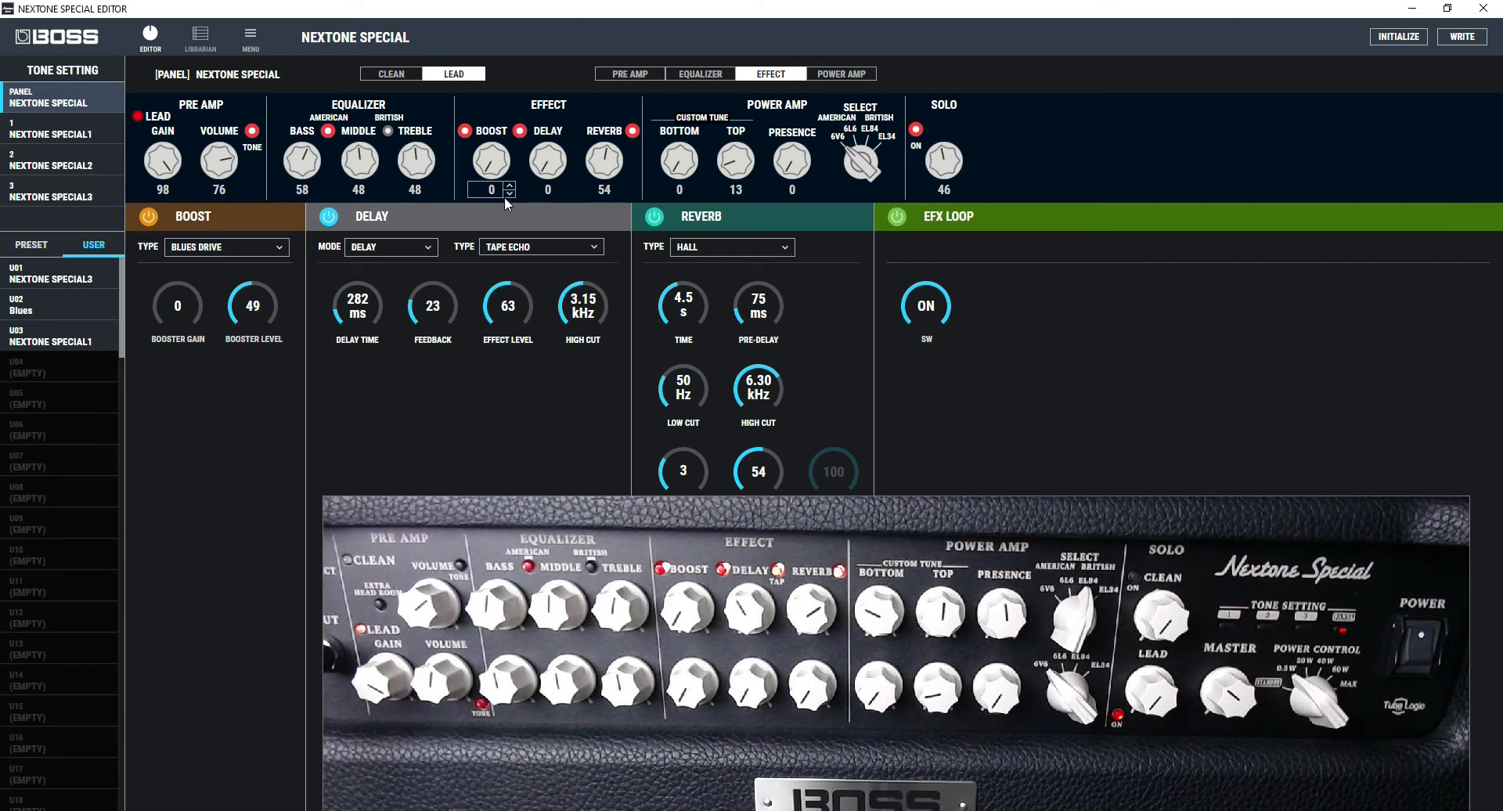
Compare the power amp settings of the lead and clean channels, finishing on the clean channel.
{"action": "left_click", "coordinate": [844, 75]}
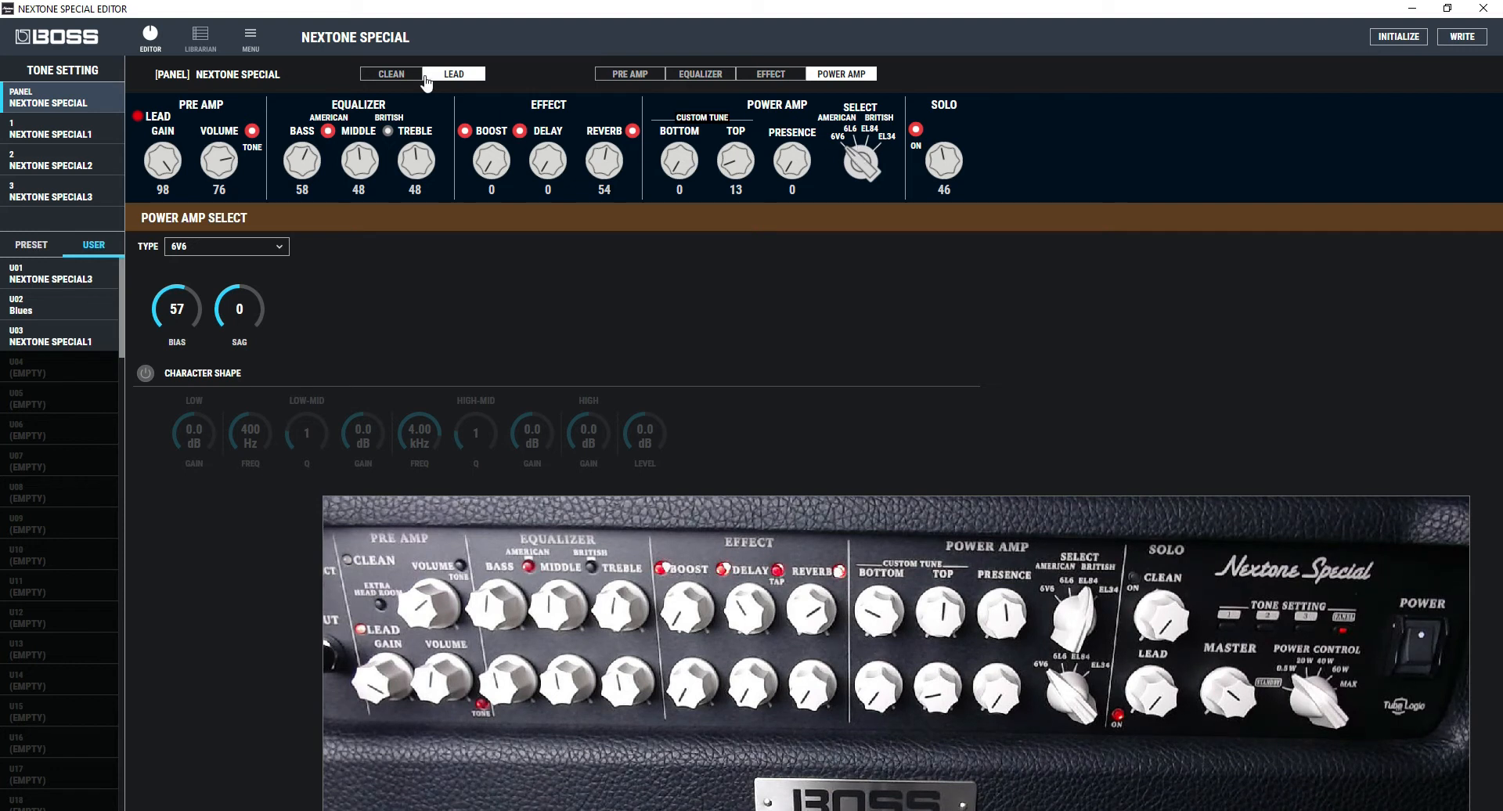
{"action": "left_click", "coordinate": [403, 73]}
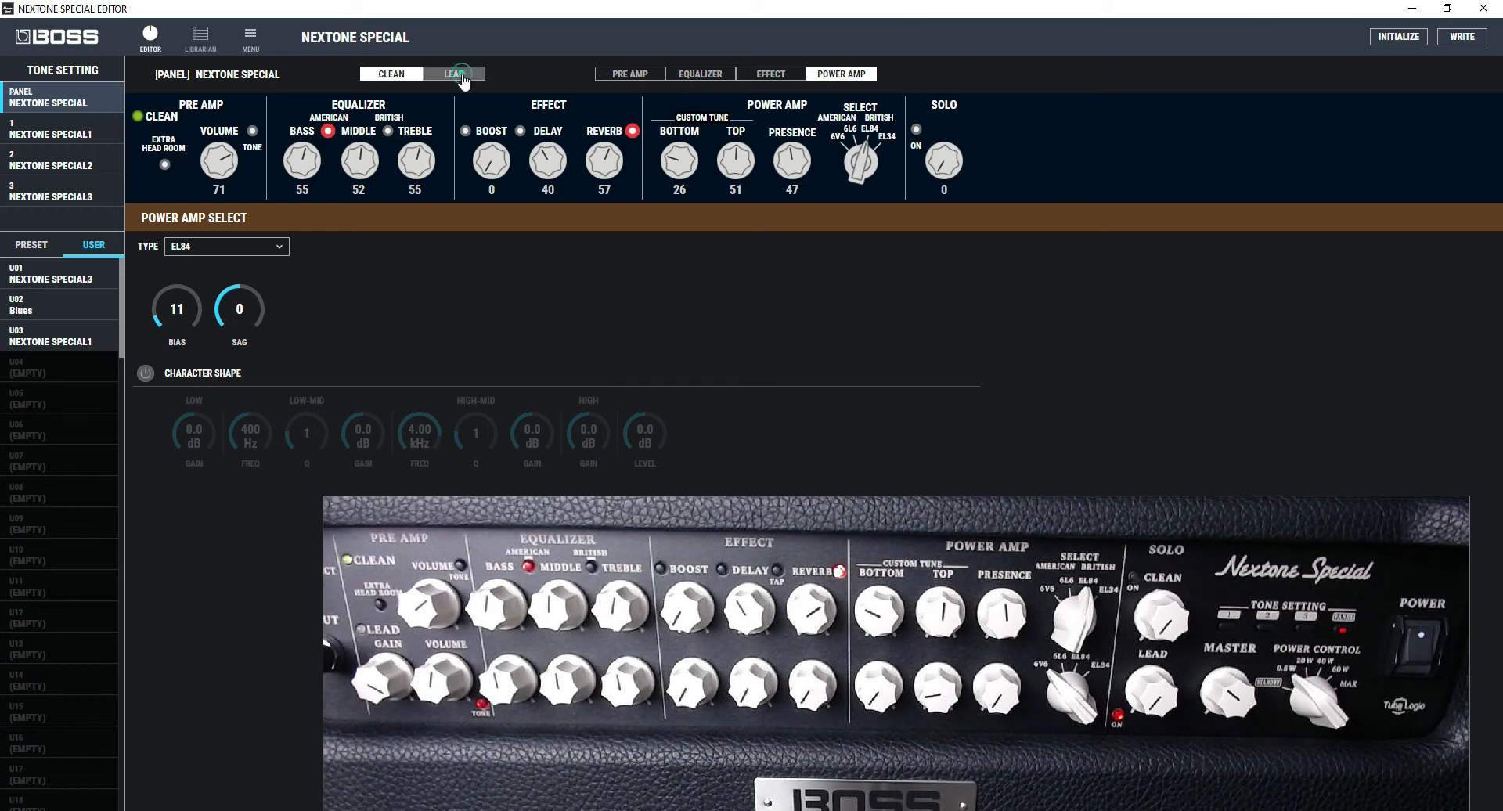
{"action": "left_click", "coordinate": [463, 77]}
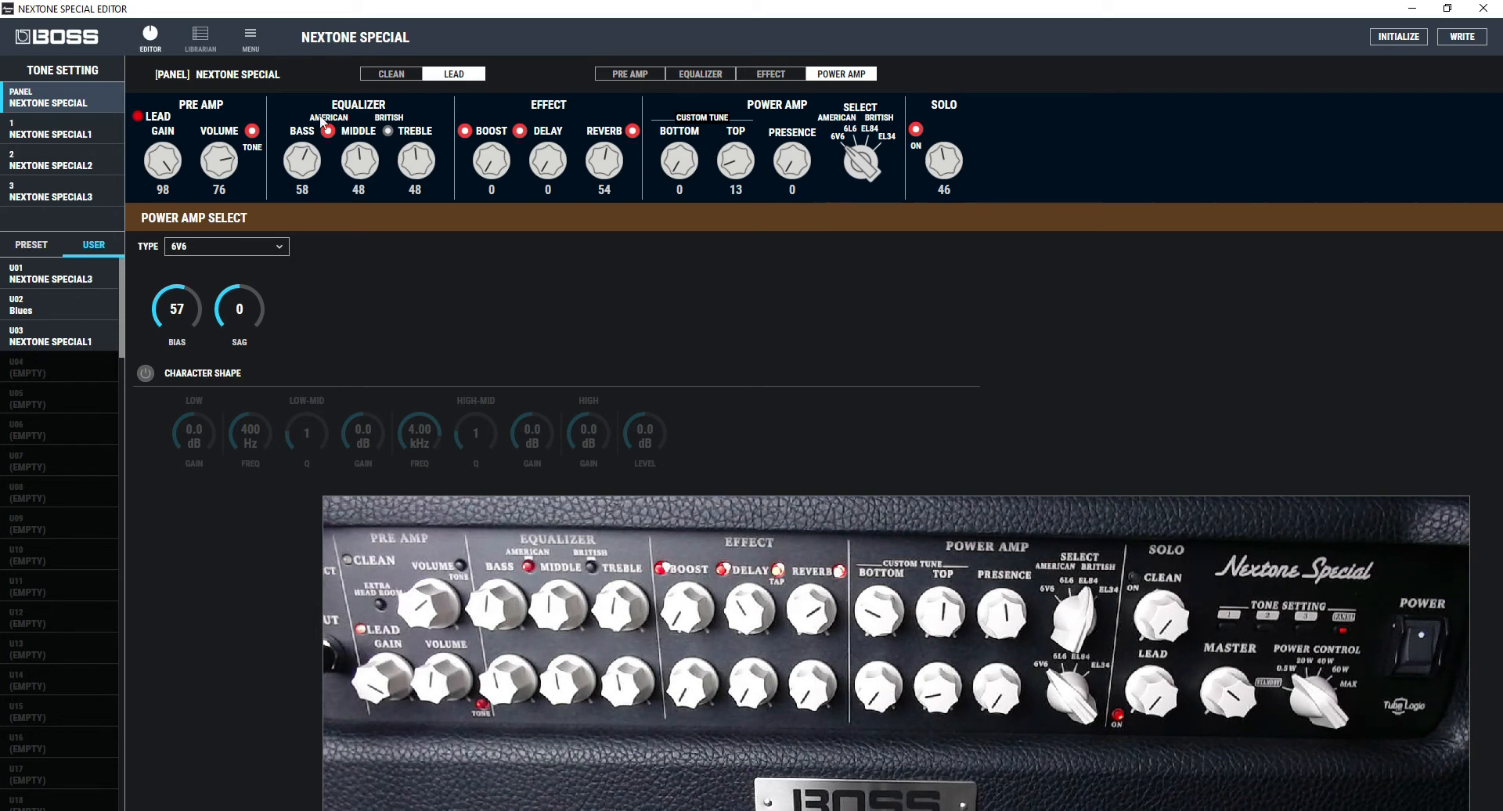
{"action": "left_click", "coordinate": [394, 74]}
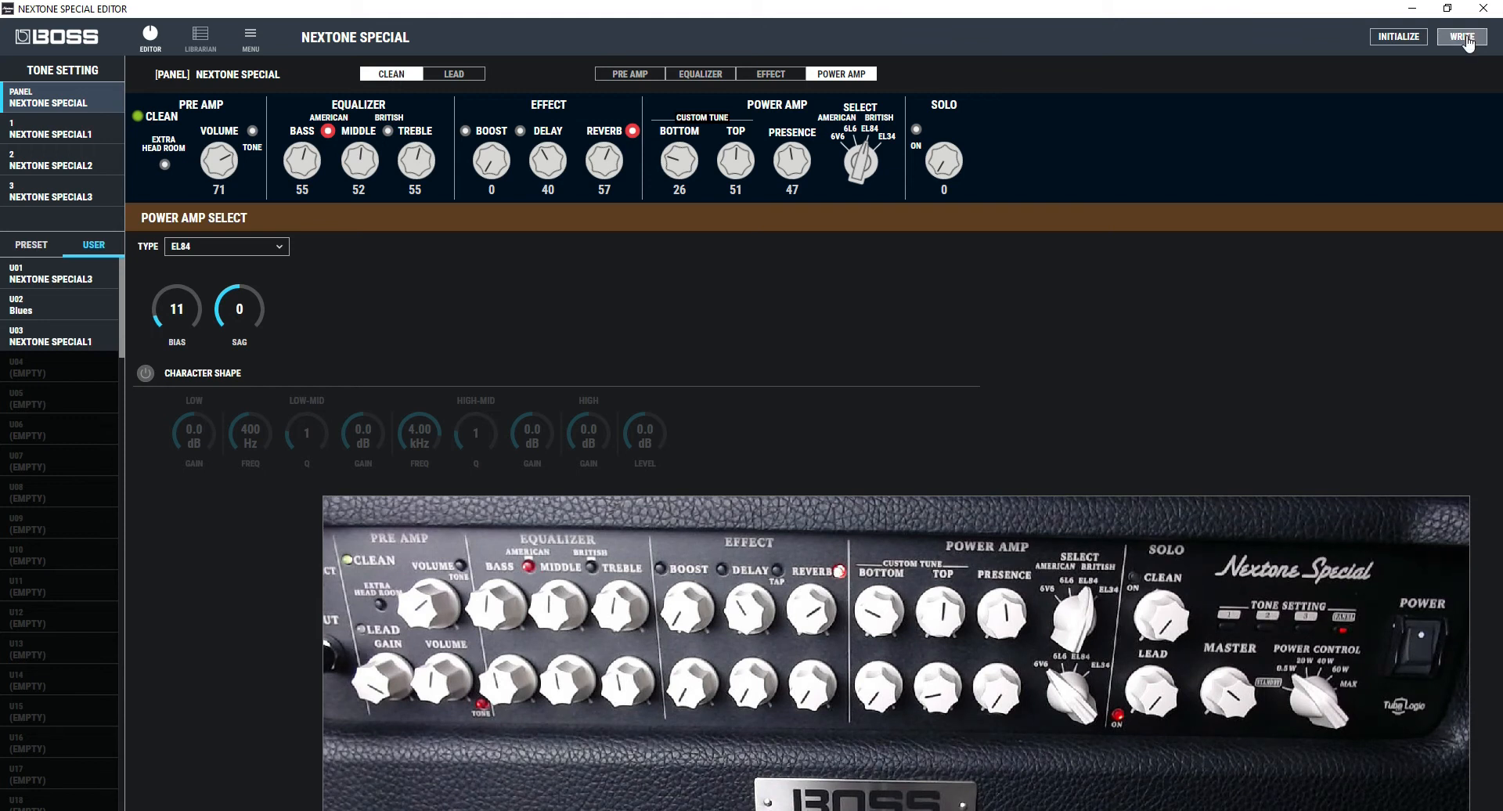
Choose tone setting 1 (NEXTONE SPECIAL1) as the write destination and exclude the user memory.
{"action": "left_click", "coordinate": [1467, 43]}
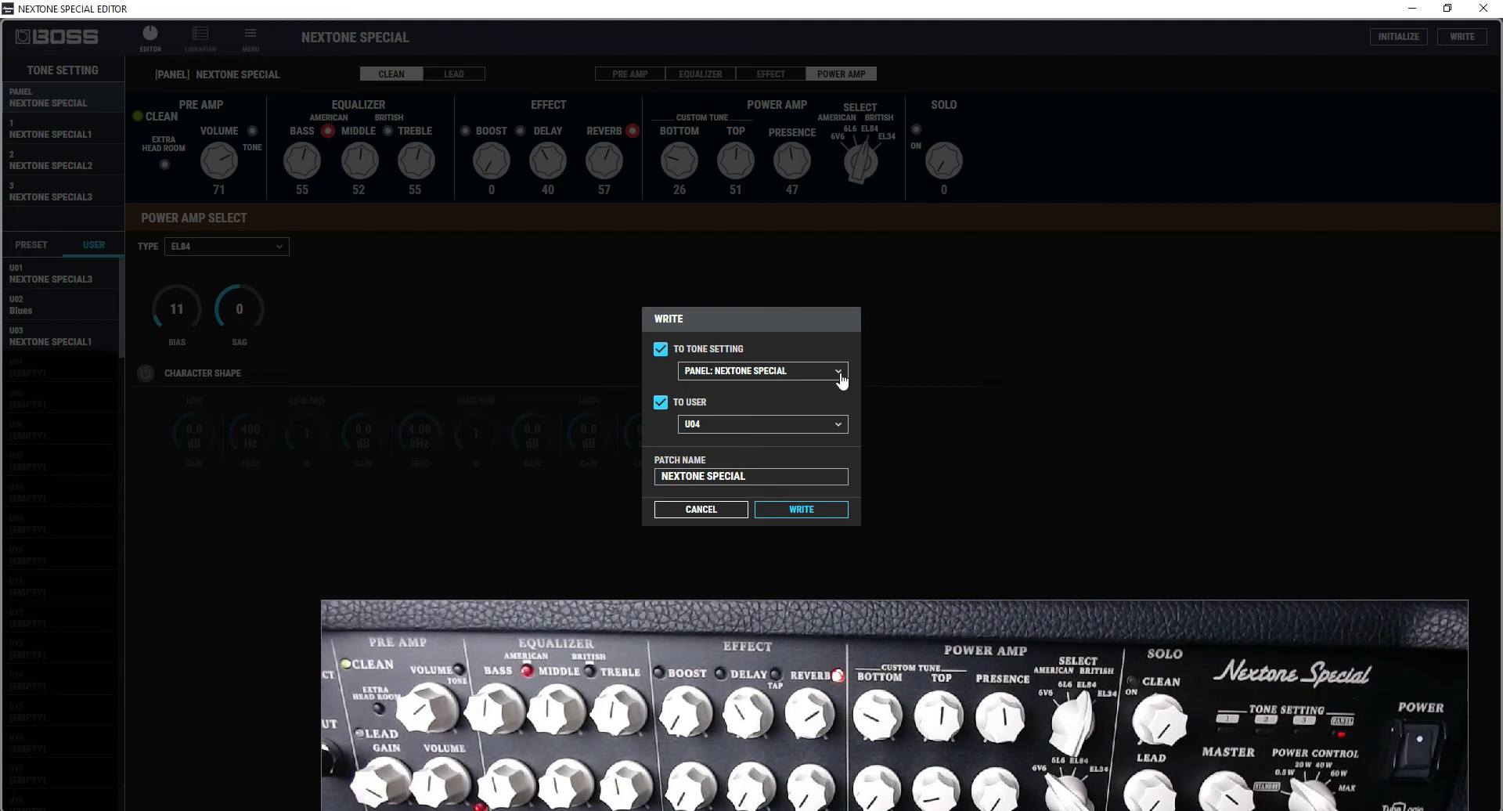
{"action": "left_click", "coordinate": [841, 376]}
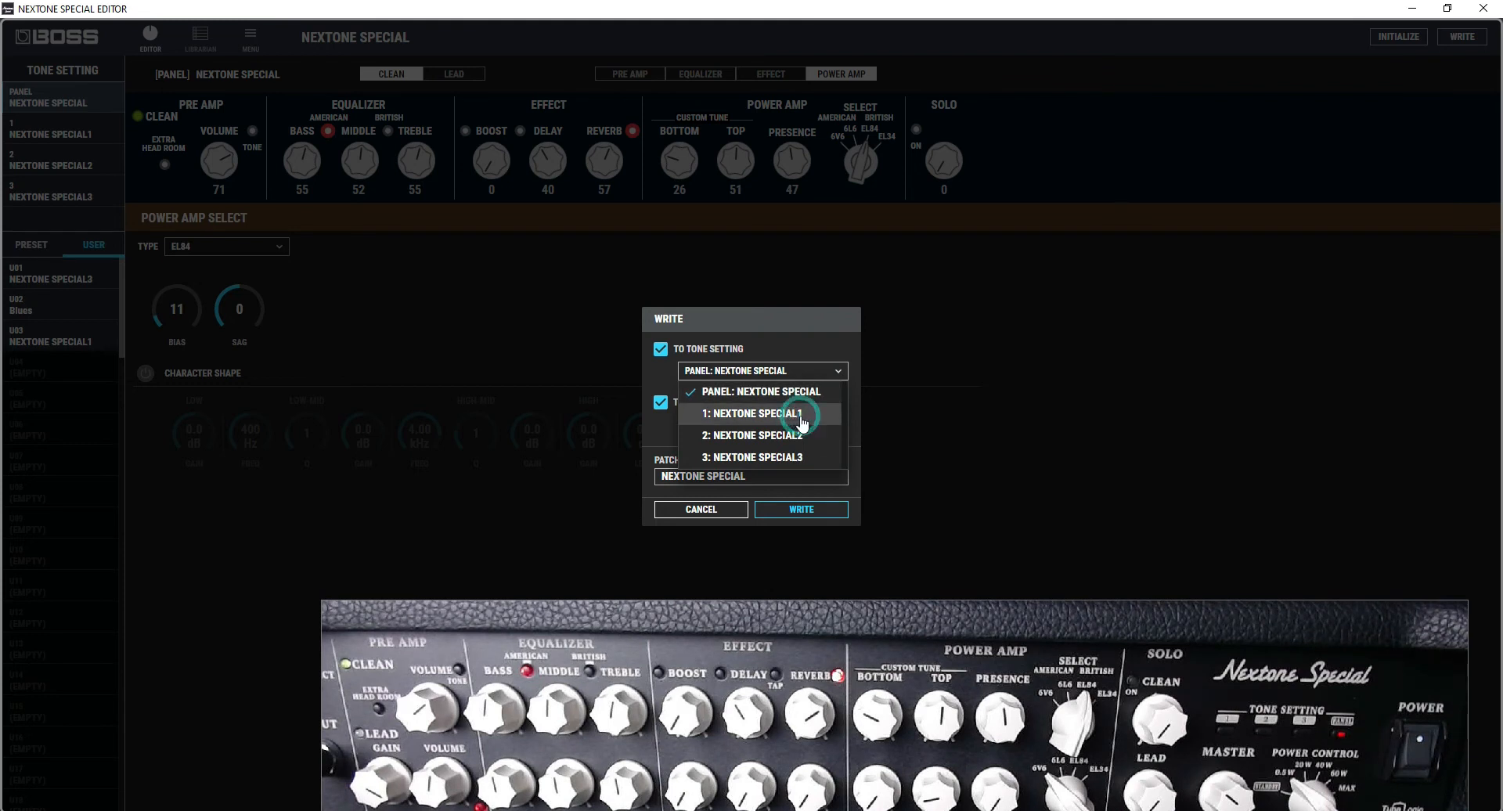
{"action": "left_click", "coordinate": [801, 421]}
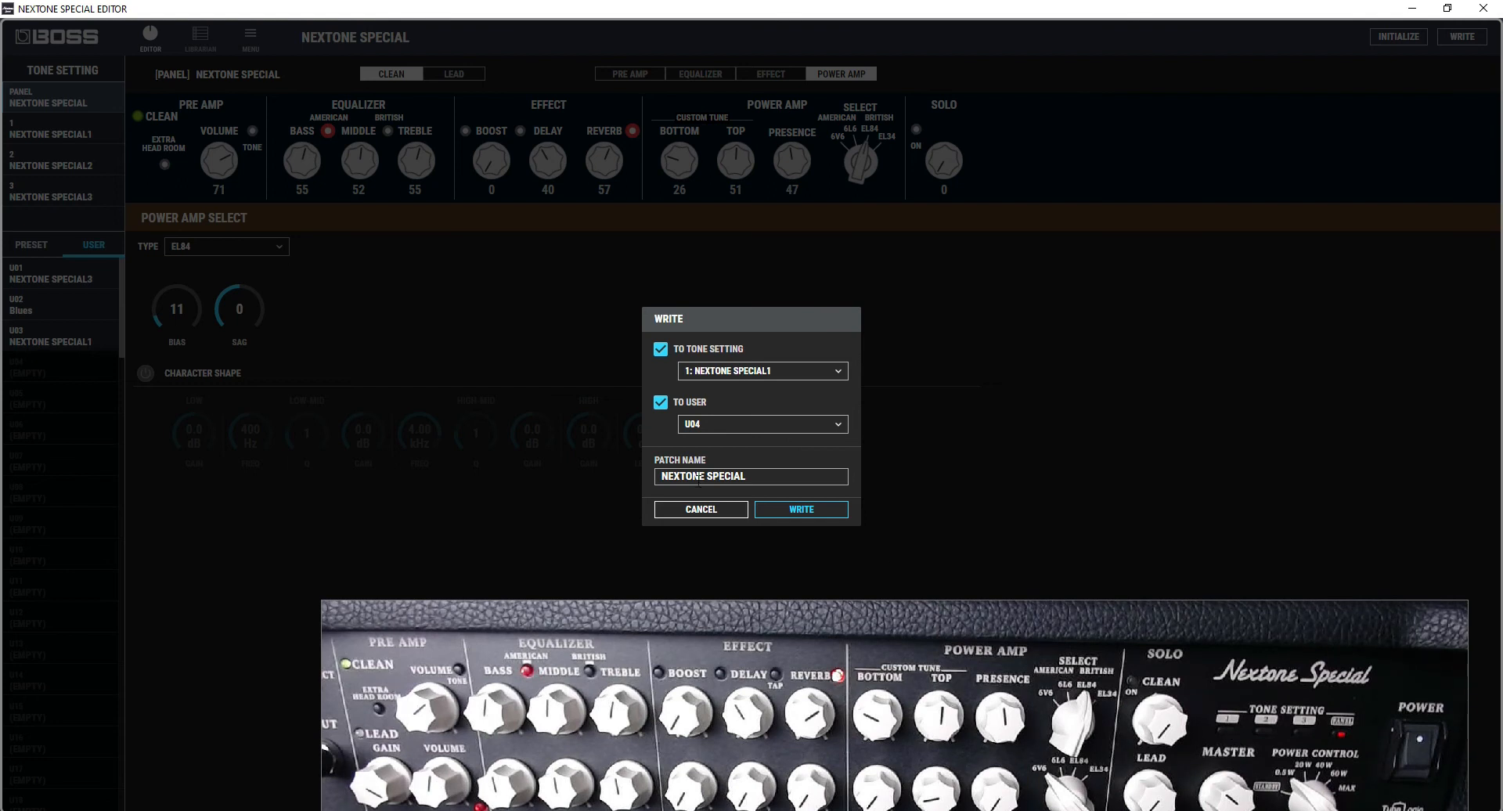
{"action": "left_click", "coordinate": [660, 402]}
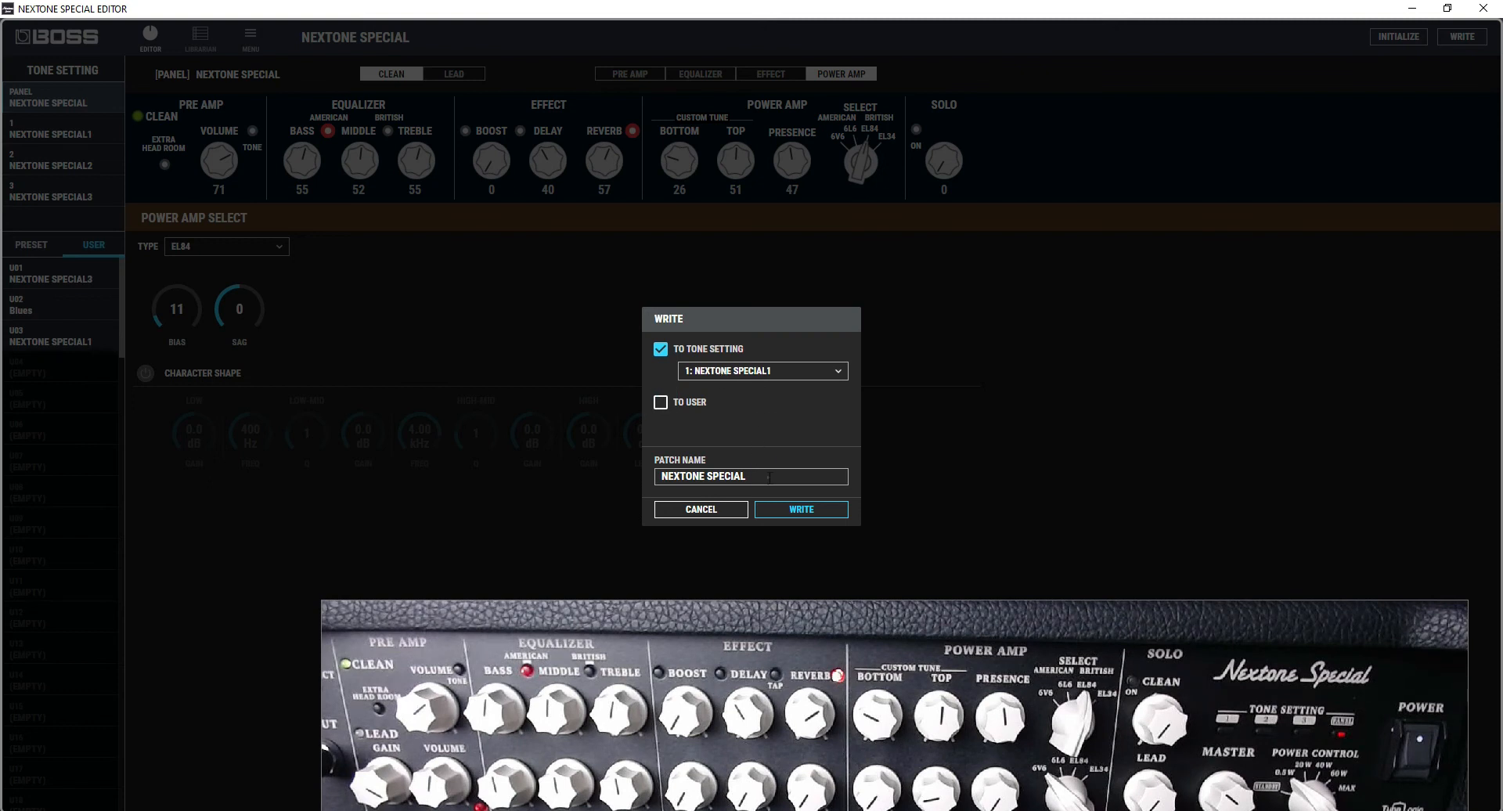
Name the patch BLUES and write it to the chosen tone setting.
{"action": "left_click", "coordinate": [768, 476]}
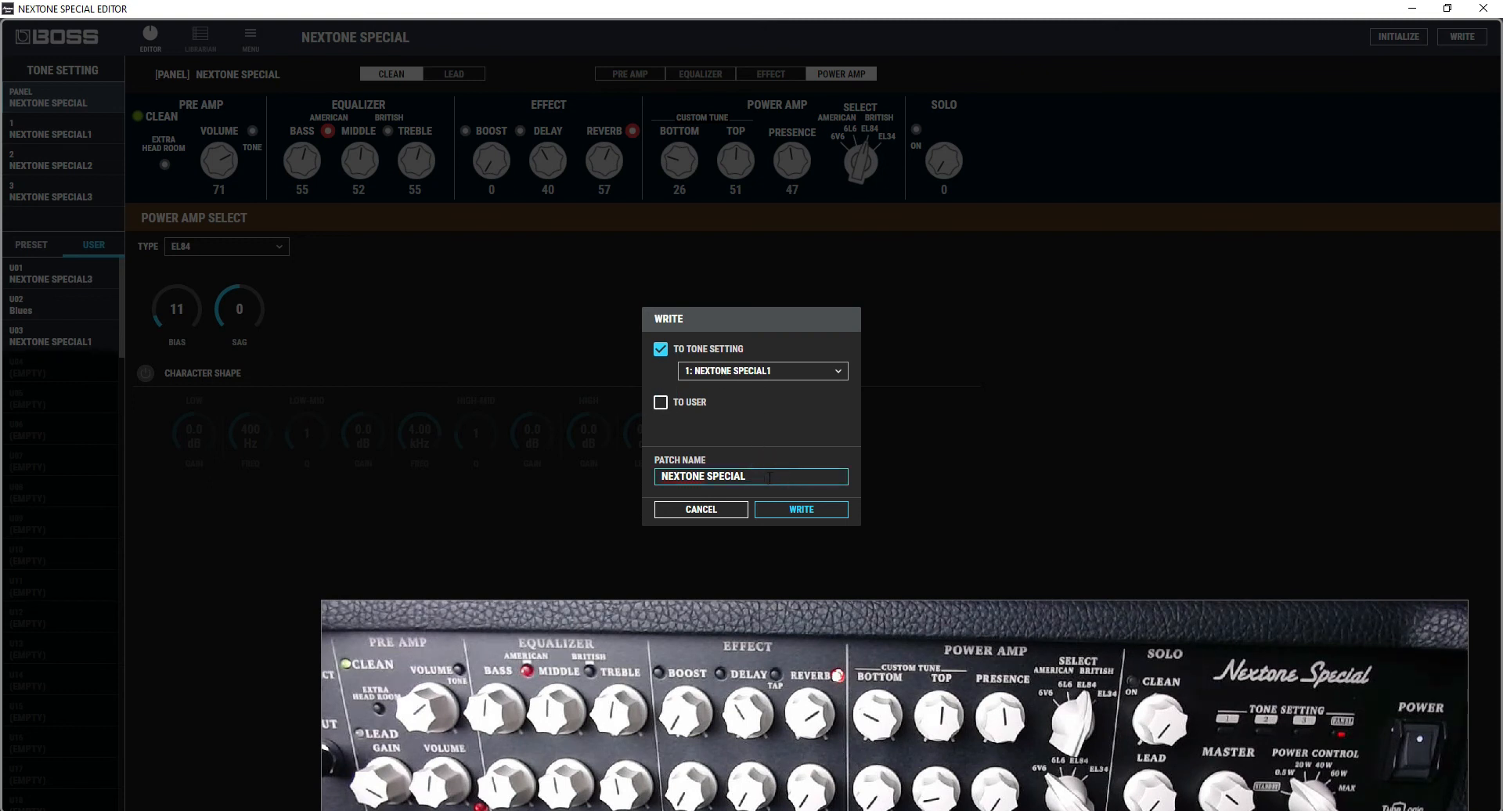
{"action": "key", "text": "ctrl+a"}
{"action": "key", "text": "BackSpace"}
{"action": "type", "text": "BLUES"}
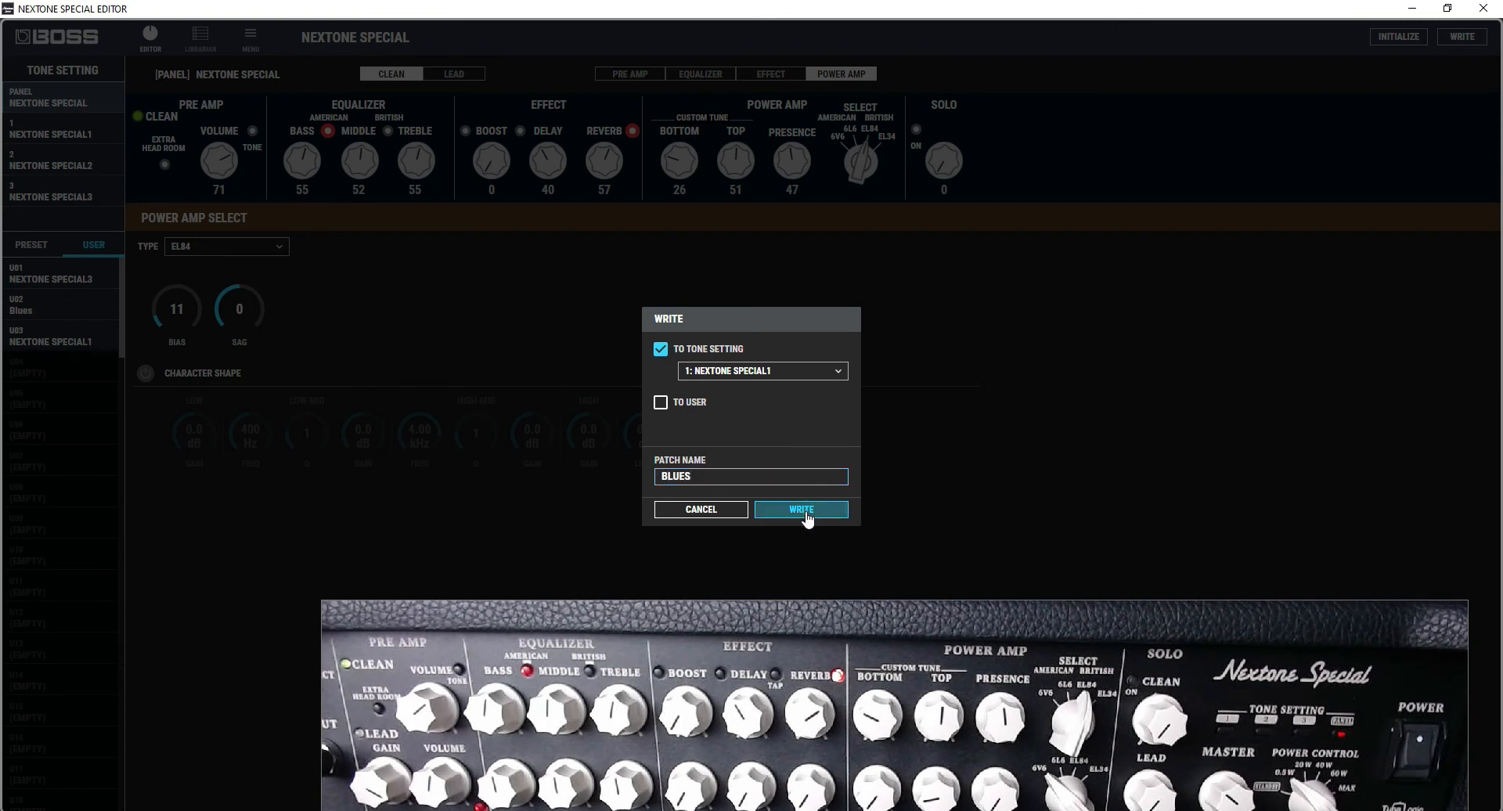
{"action": "left_click", "coordinate": [805, 510]}
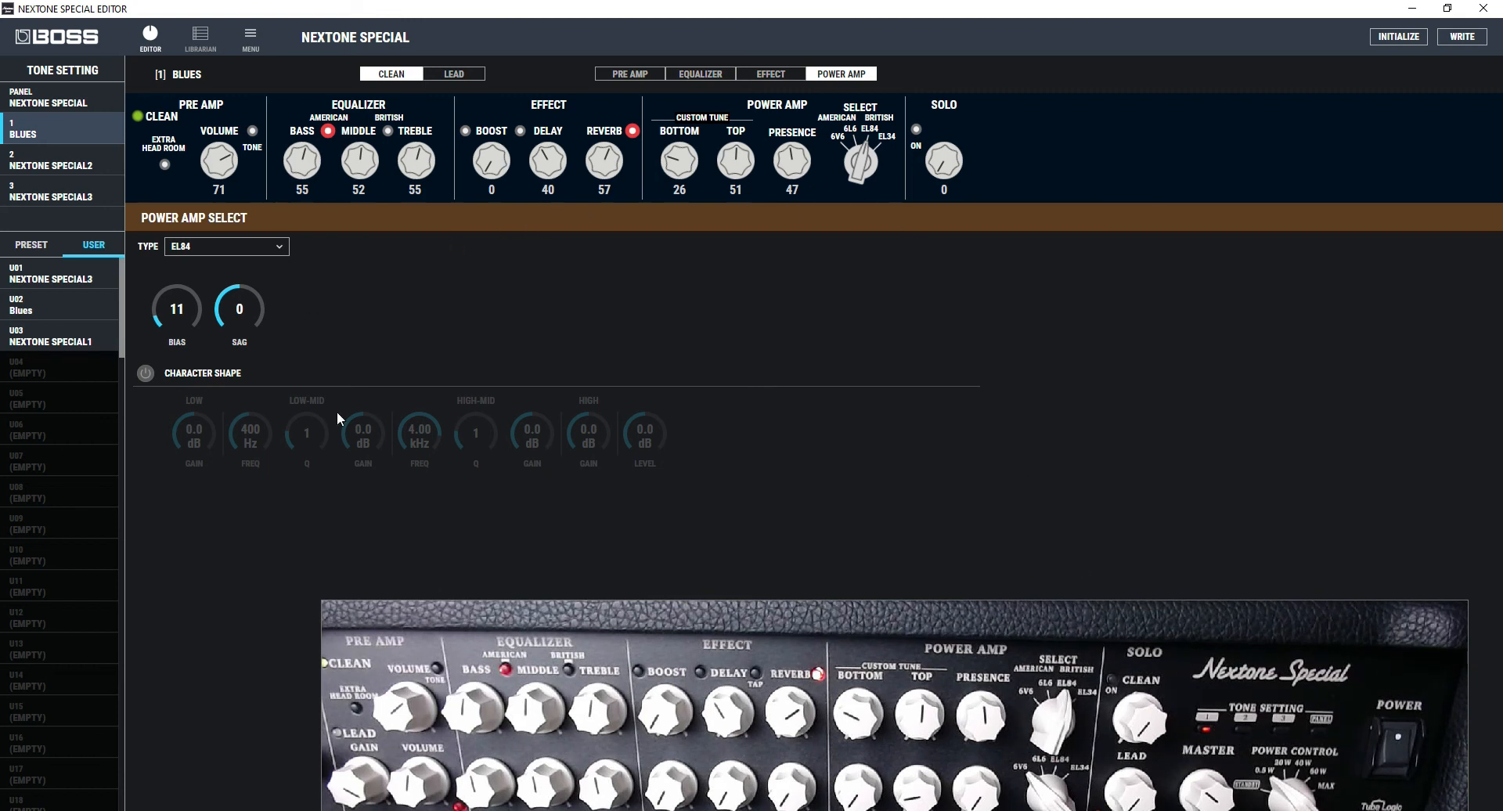
Check tone setting 3, and return to the BLUES tone setting on its lead channel.
{"action": "left_click", "coordinate": [84, 190]}
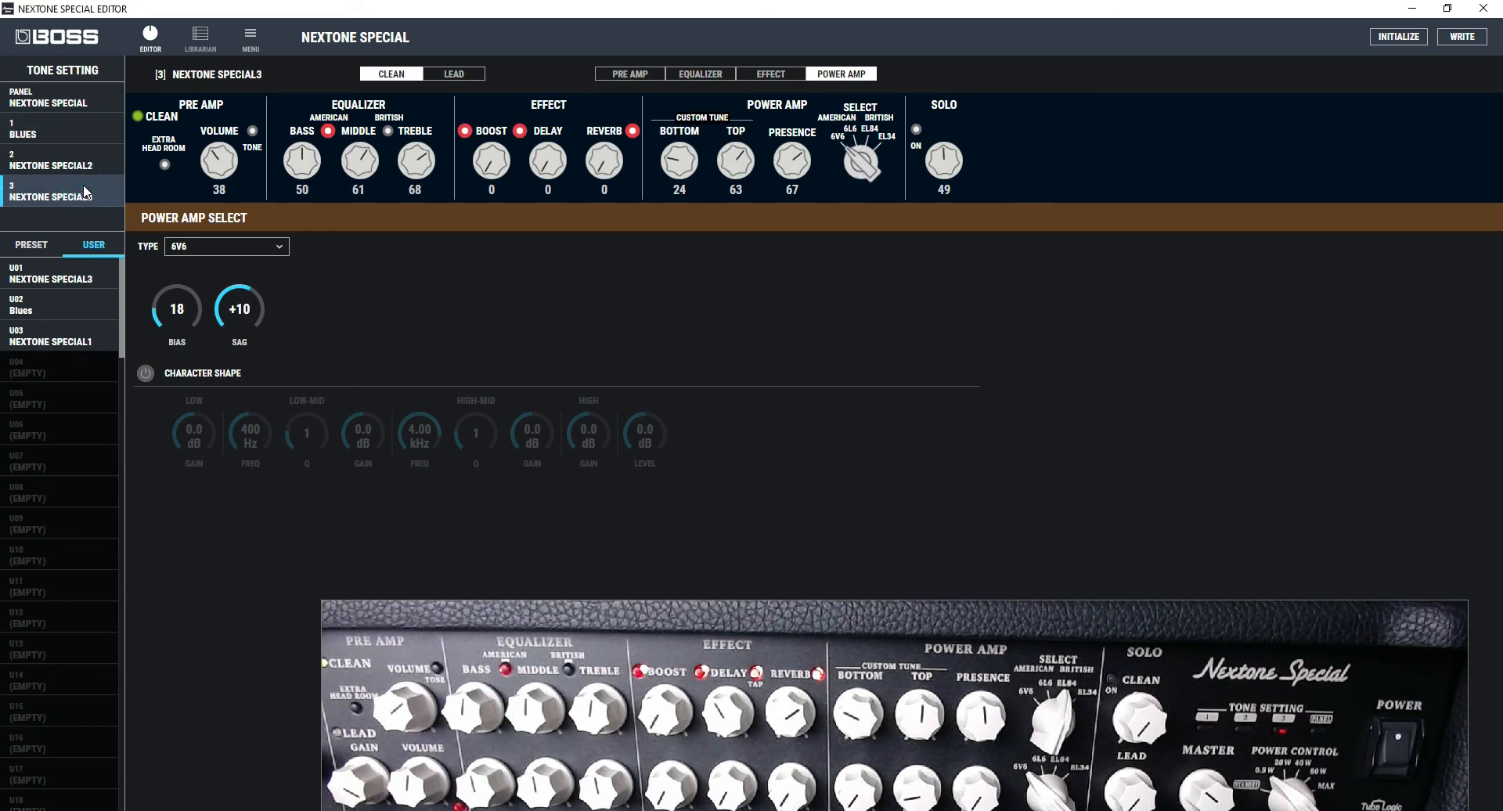
{"action": "left_click", "coordinate": [50, 136]}
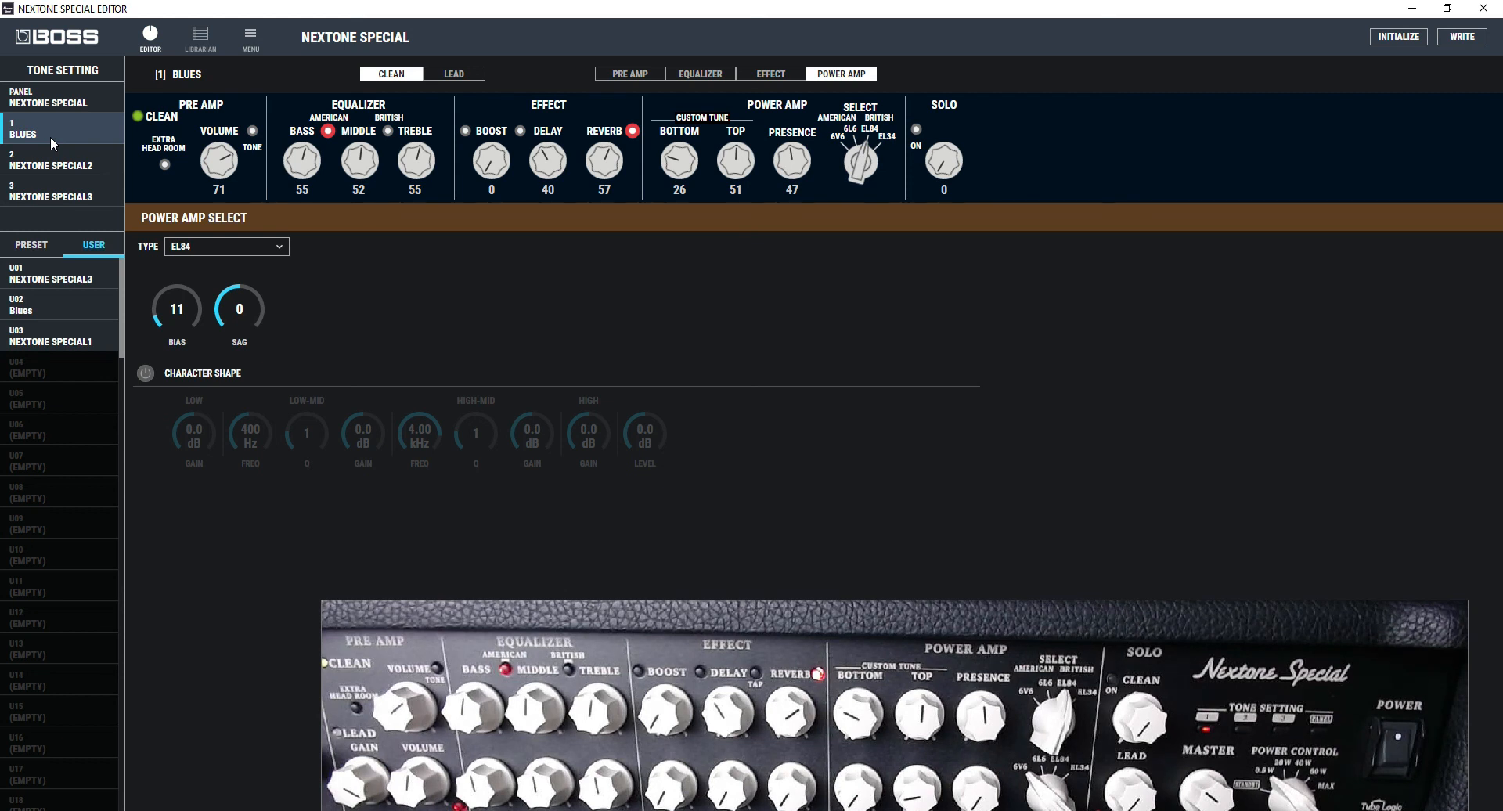
{"action": "left_click", "coordinate": [468, 75]}
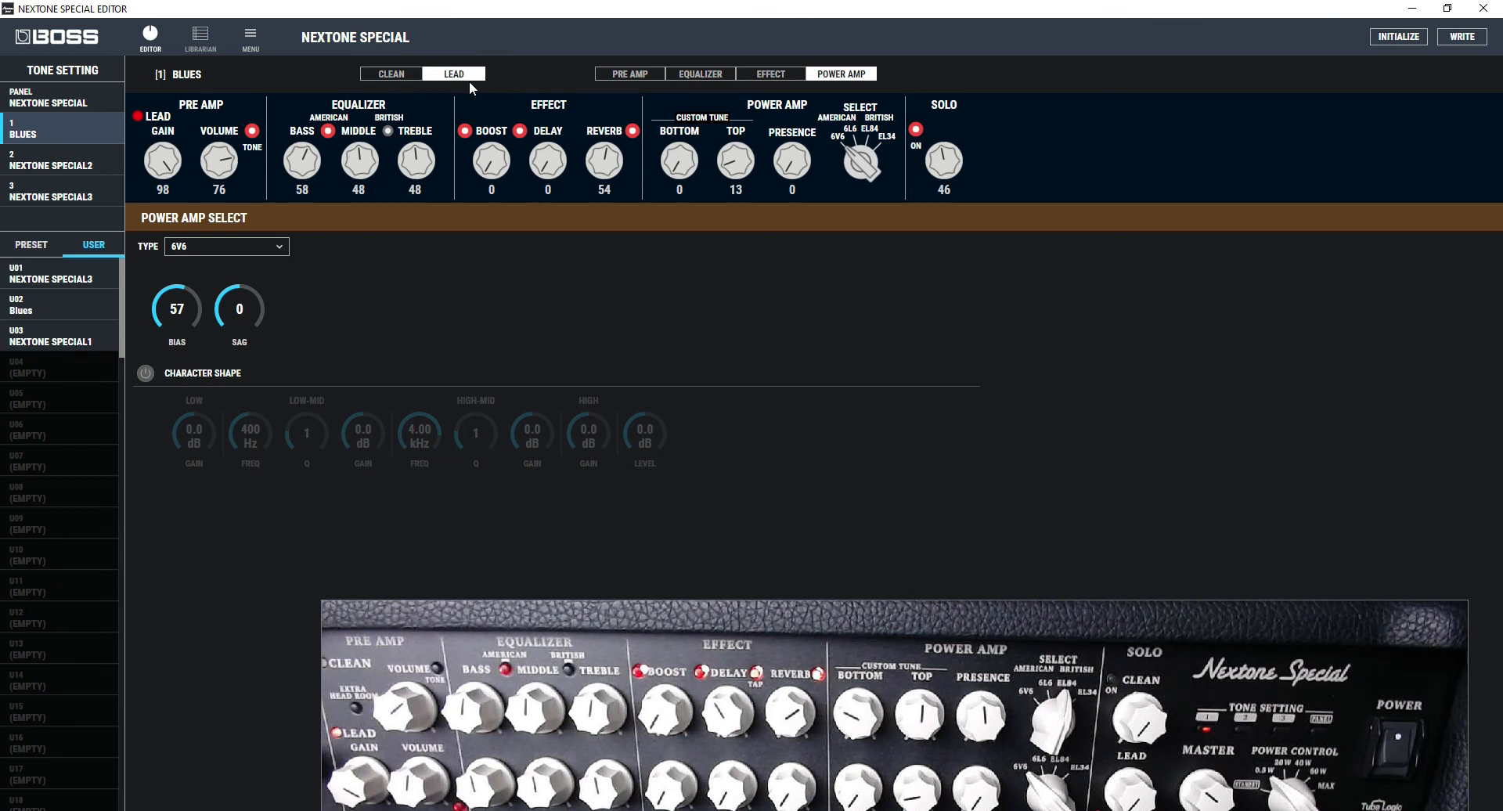